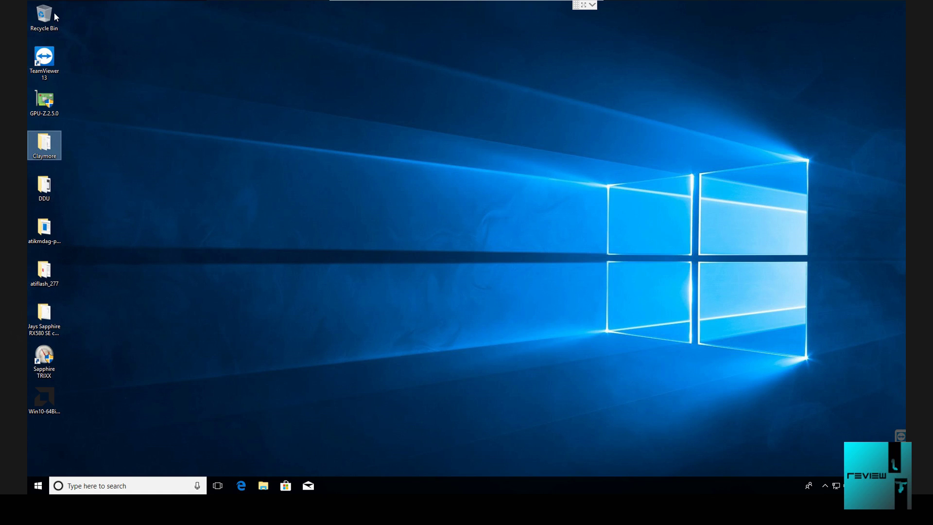
Launch GPU-Z with permission to make changes, review the Radeon RX 580's graphics card details, and close it
left_click(103, 112)
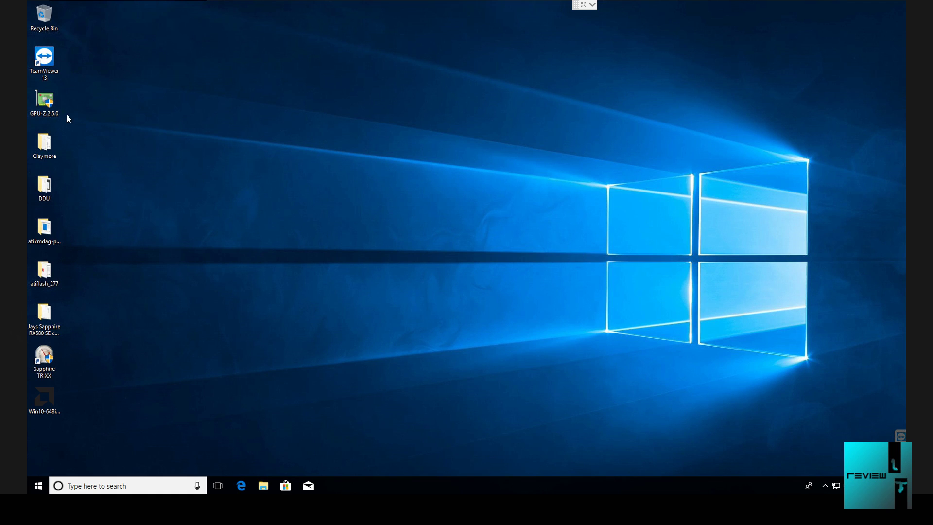
double_click(45, 100)
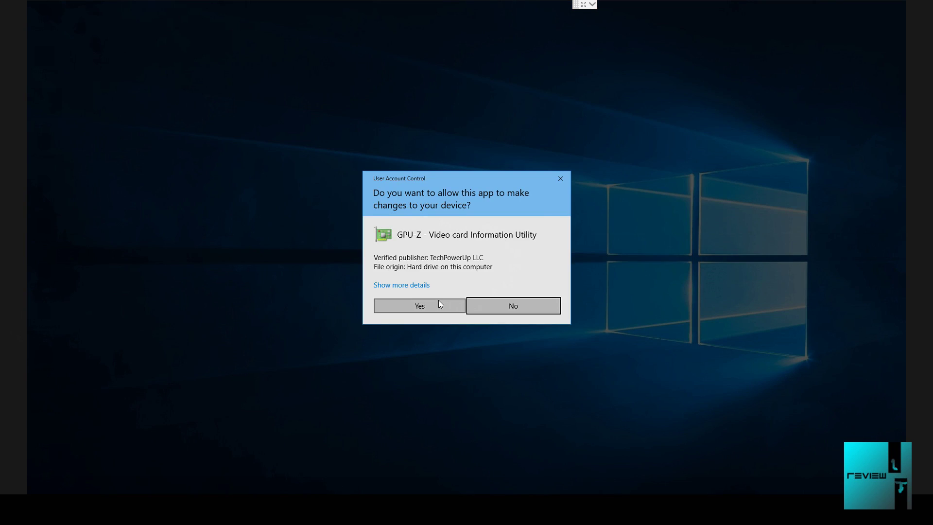
left_click(439, 300)
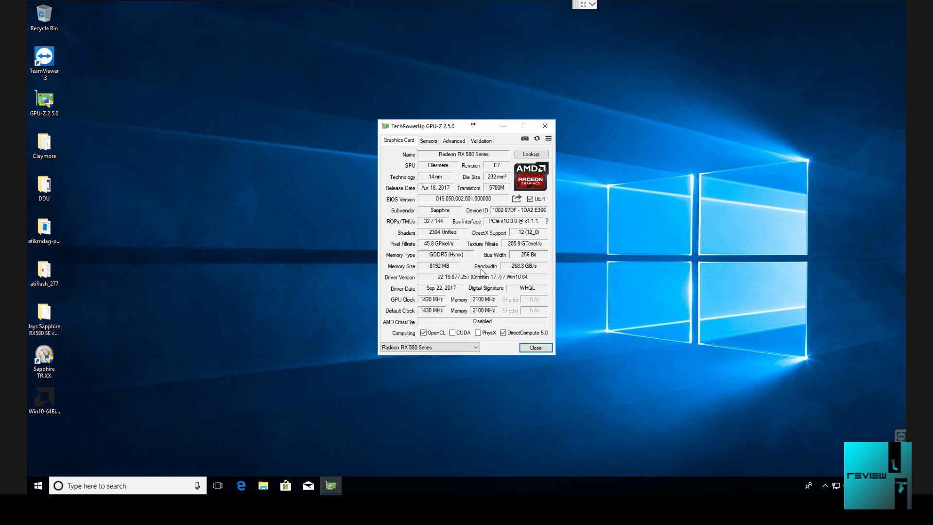
mouse_move(448, 269)
left_click(536, 347)
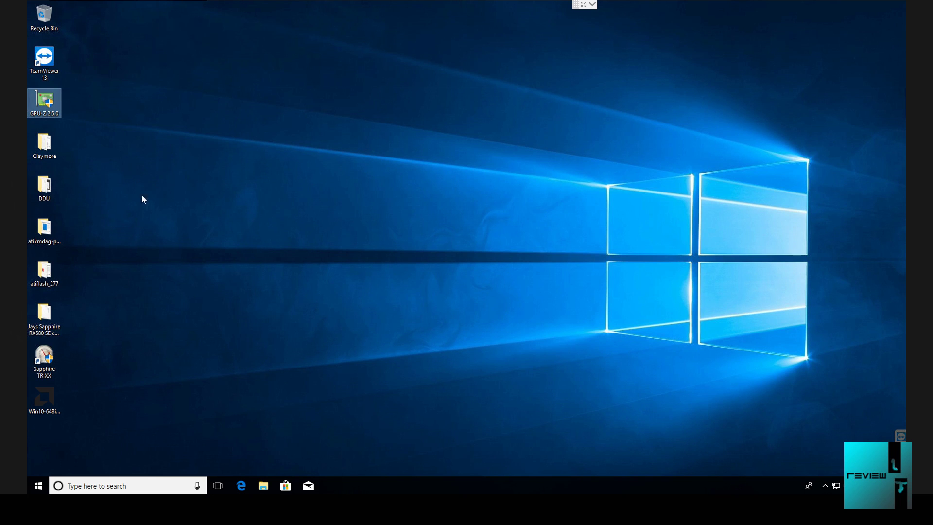
Check the contents of the atikmdag-patcher folder on the desktop and close it
double_click(43, 227)
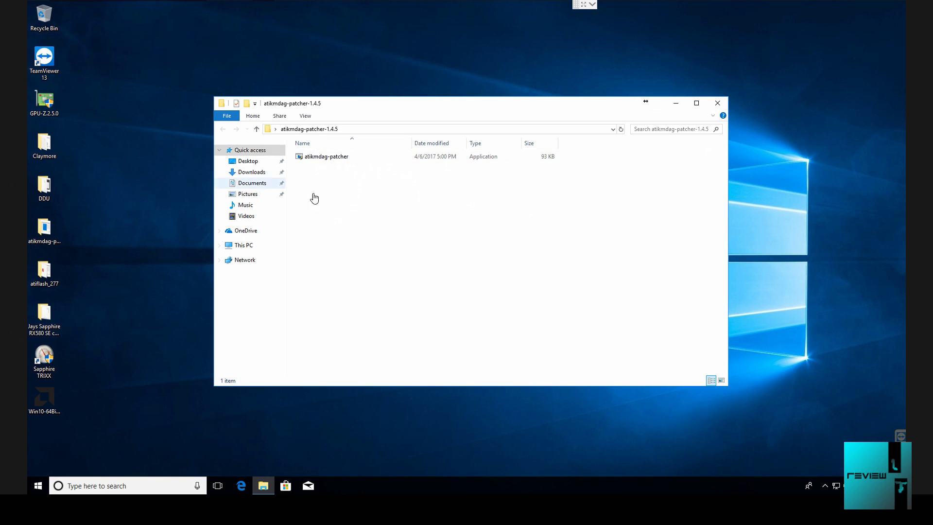
left_click(721, 105)
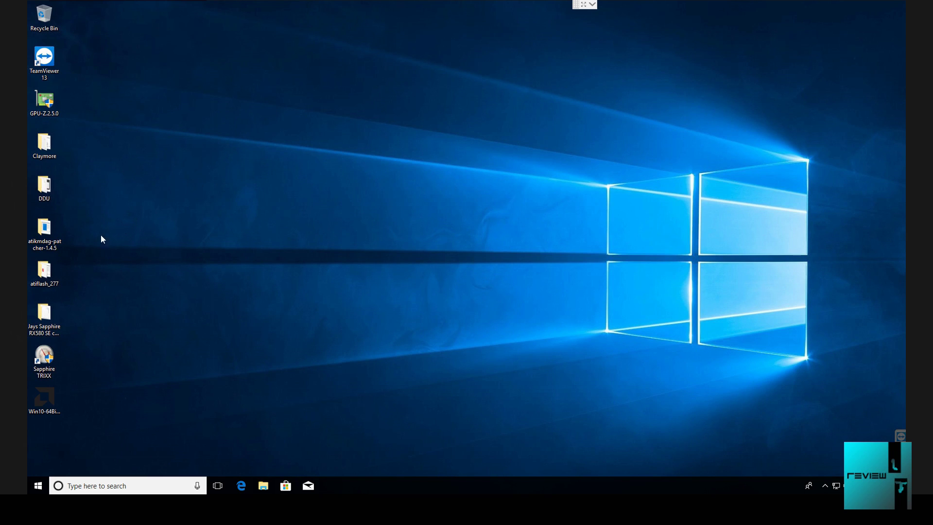
Start Ethereum-only mining by running the start_only_eth batch file from the Claymore folder
left_click(47, 155)
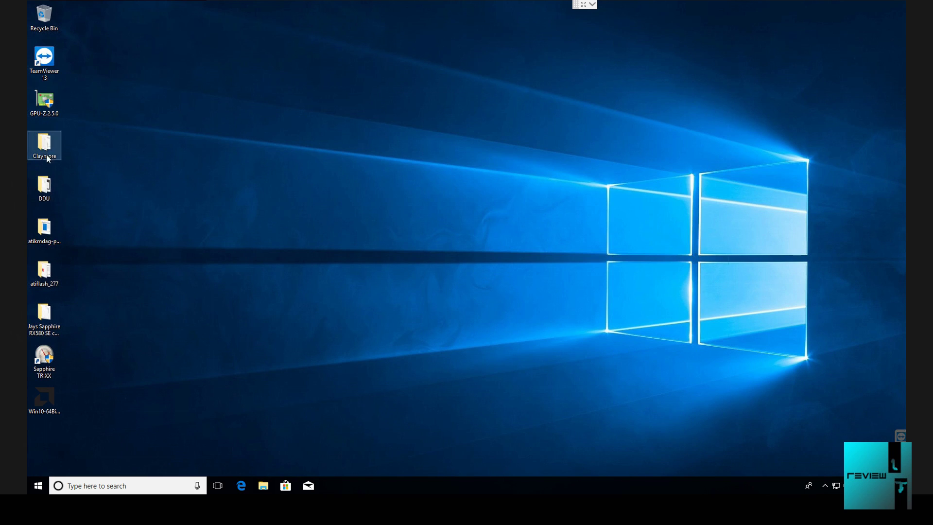
double_click(46, 156)
scroll(370, 272, "down", 3)
left_click(332, 370)
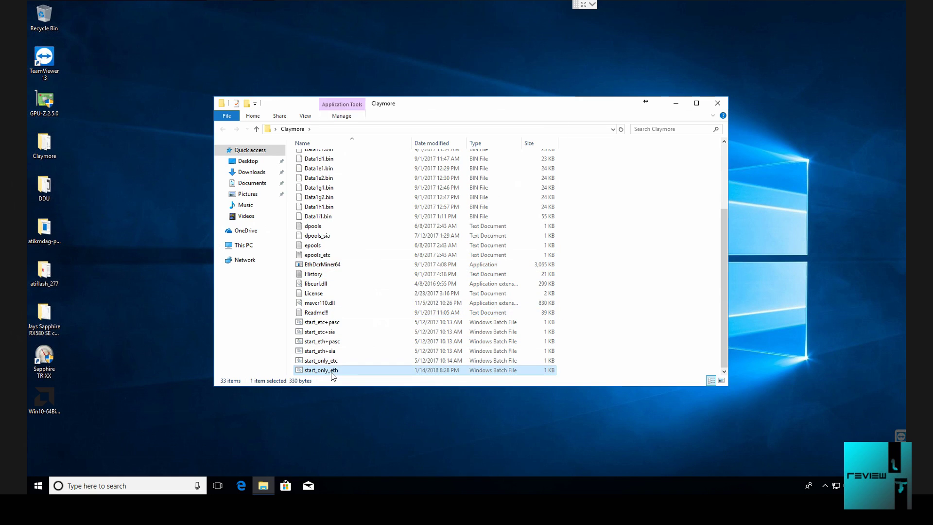
double_click(332, 372)
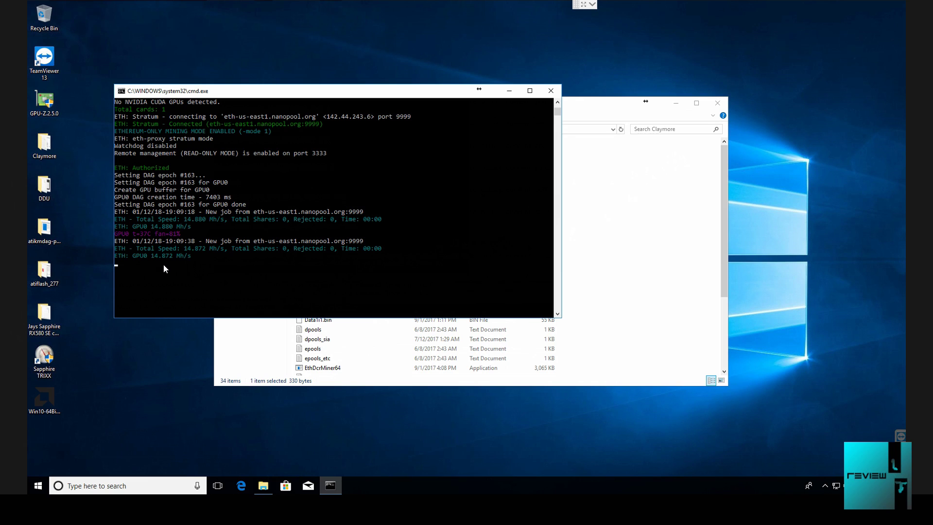
Check the miner's reported hashrate and GPU temperature, and close the miner and the Claymore folder
scroll(223, 262, "down", 1)
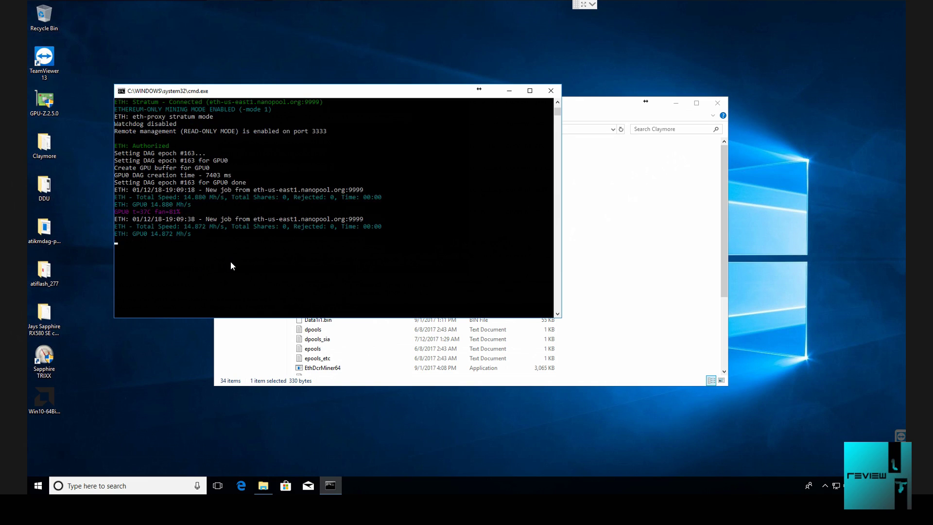
scroll(231, 261, "down", 1)
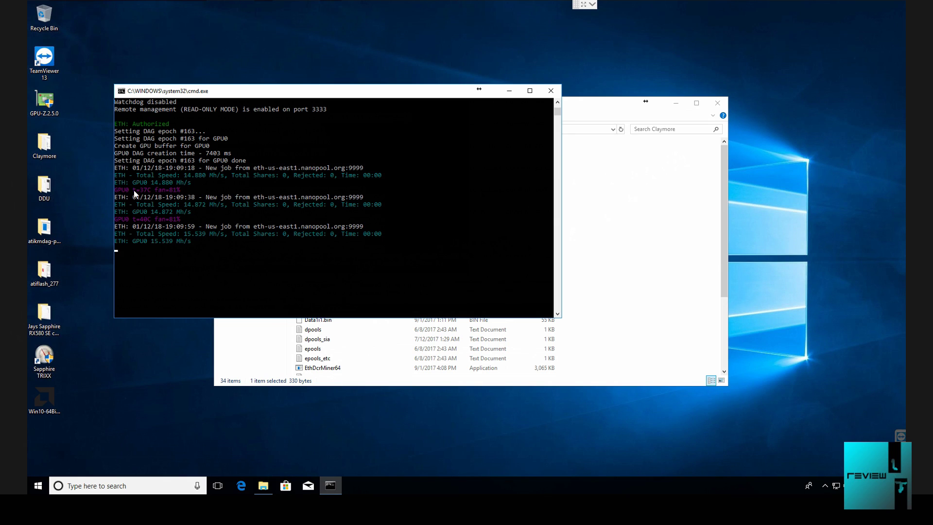
left_click(551, 94)
left_click(727, 101)
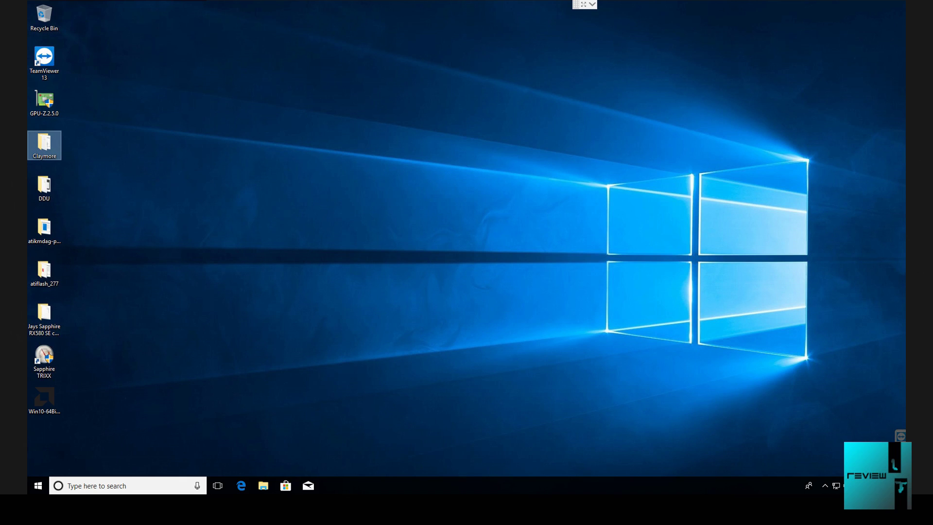
Check the Display Driver Uninstaller files in the DDU folder and close the folder
double_click(44, 187)
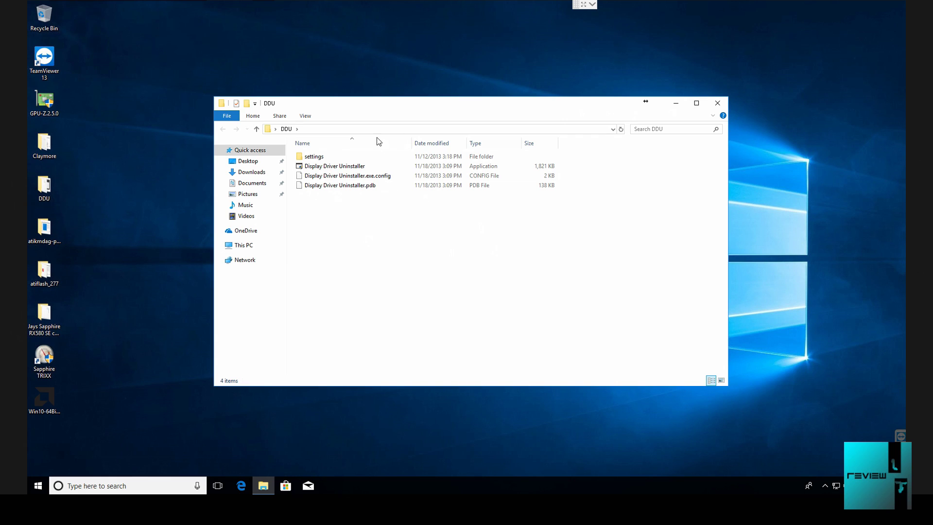
left_click(718, 103)
left_click(168, 210)
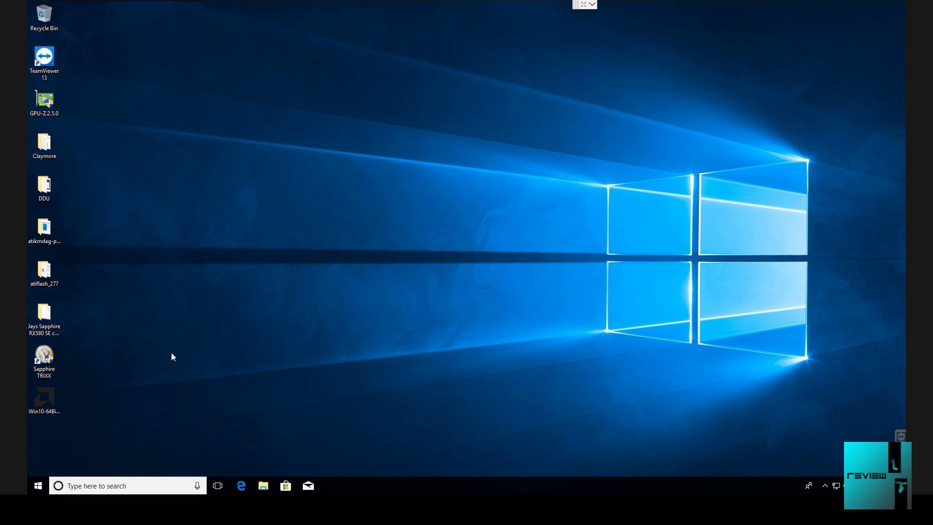
Run the Radeon Software Crimson Beta for Blockchain installer from the desktop and extract it to the default destination folder
double_click(48, 402)
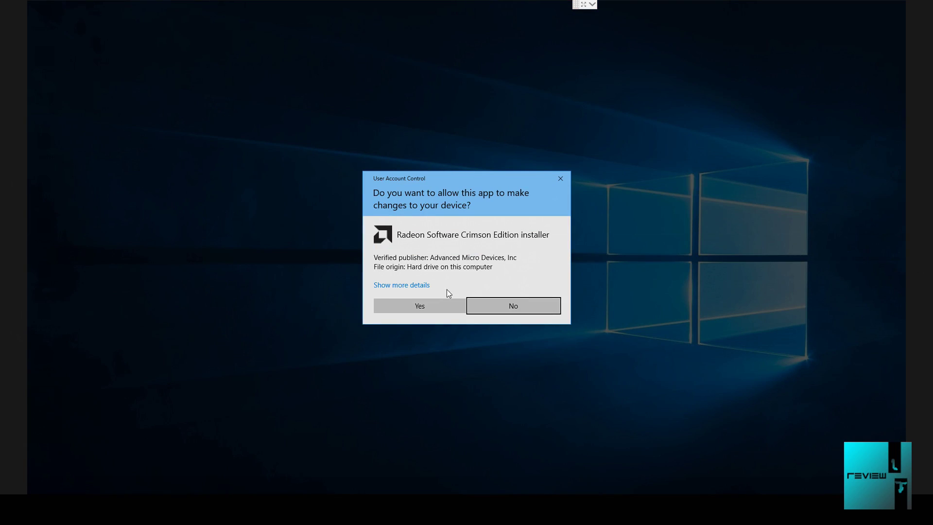
left_click(436, 306)
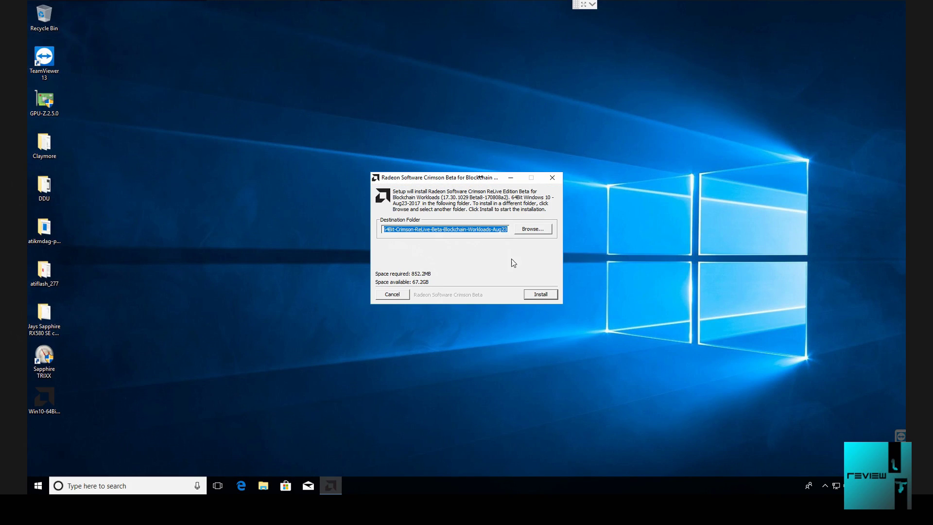
left_click(534, 295)
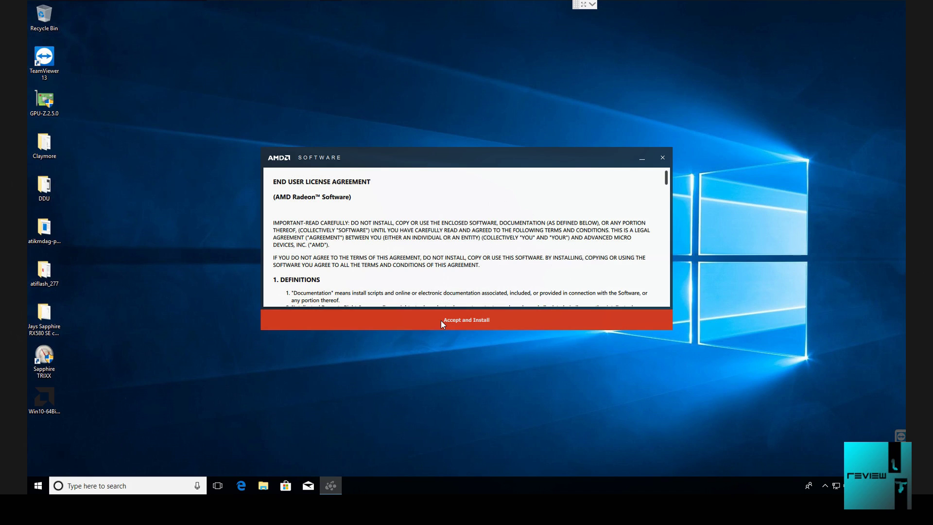
Accept the AMD licence, custom-install the Display Driver, Problem Report Wizard and AMD Settings without the HDMI Audio Driver, and skip Radeon ReLive
left_click(458, 327)
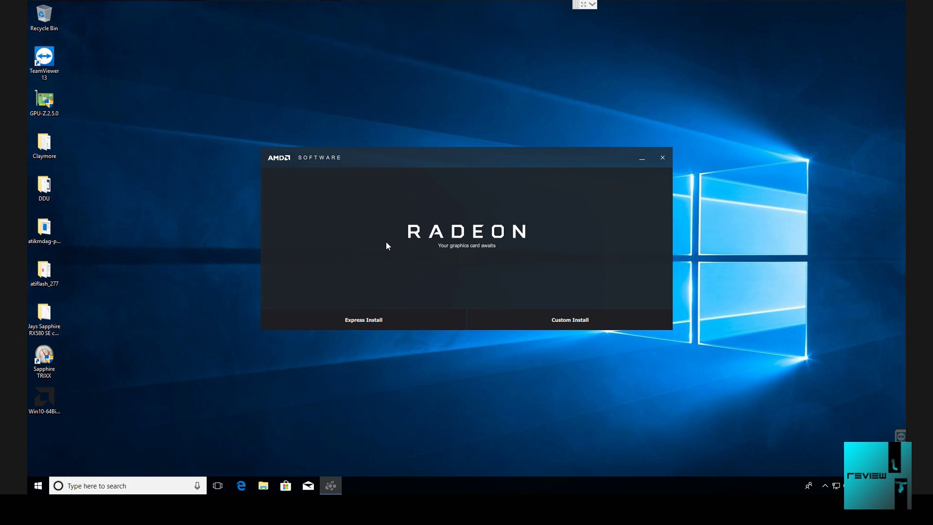
left_click(517, 324)
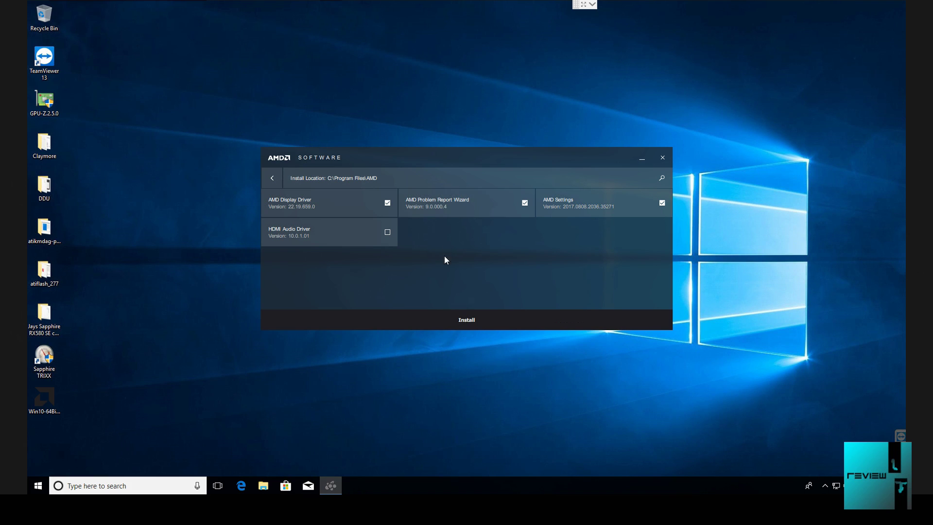
left_click(452, 325)
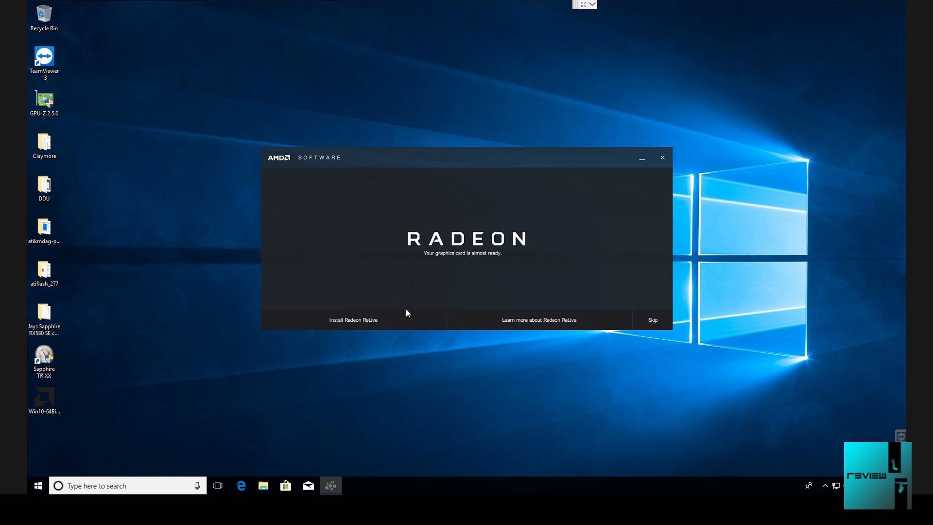
left_click(659, 322)
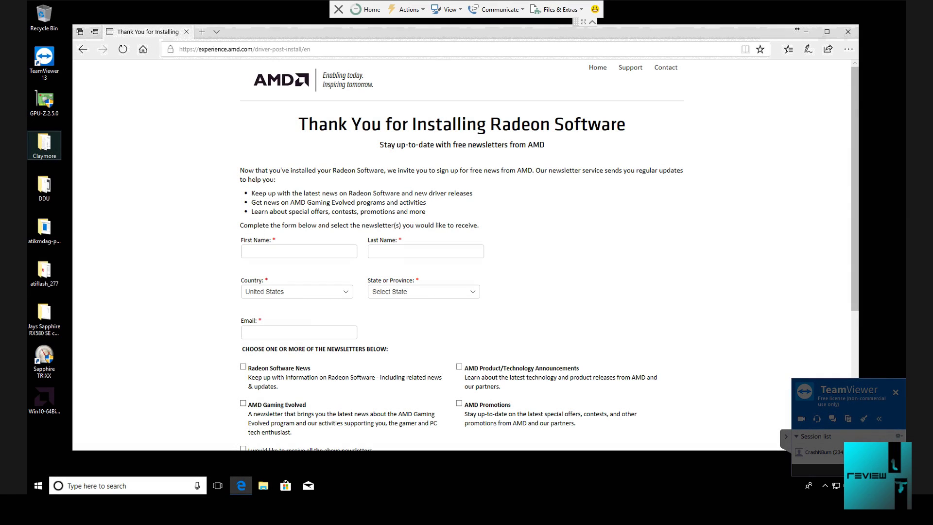
Collapse the TeamViewer session panel and close the AMD post-install newsletter page
left_click(785, 435)
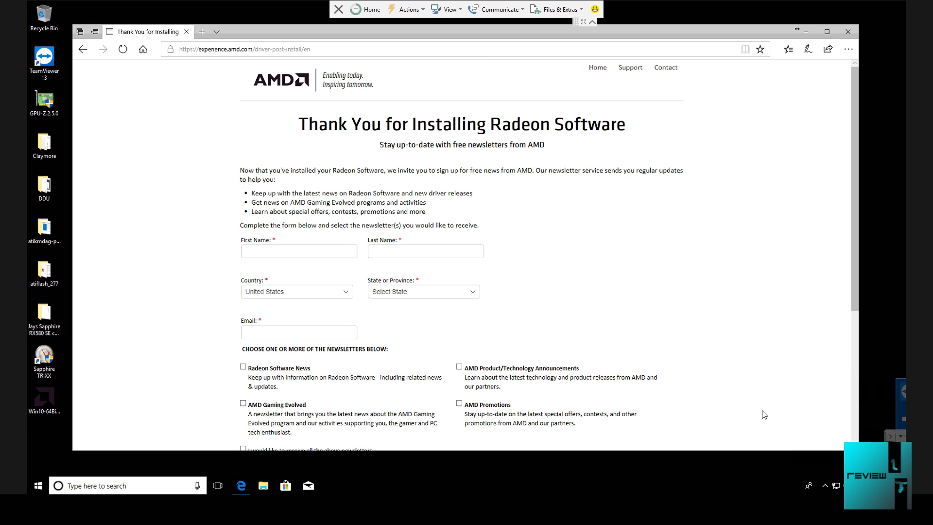
left_click(647, 336)
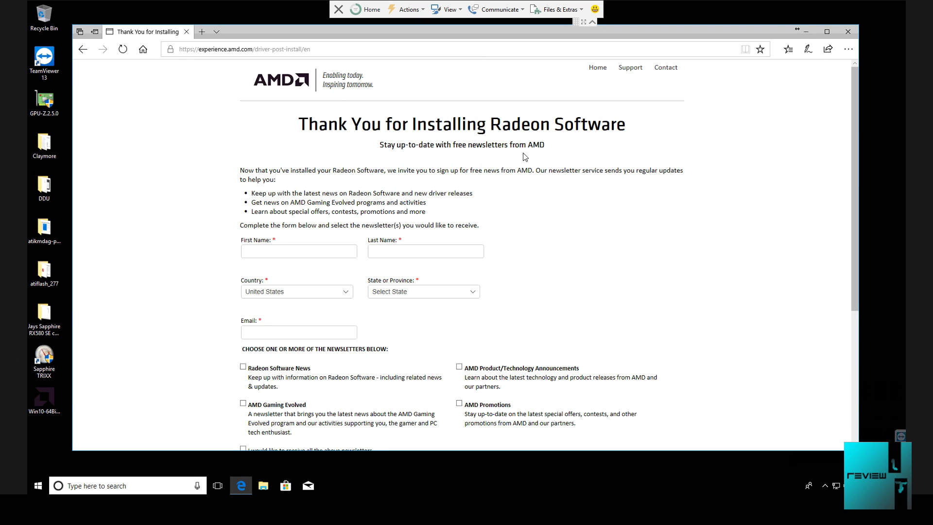
left_click(848, 33)
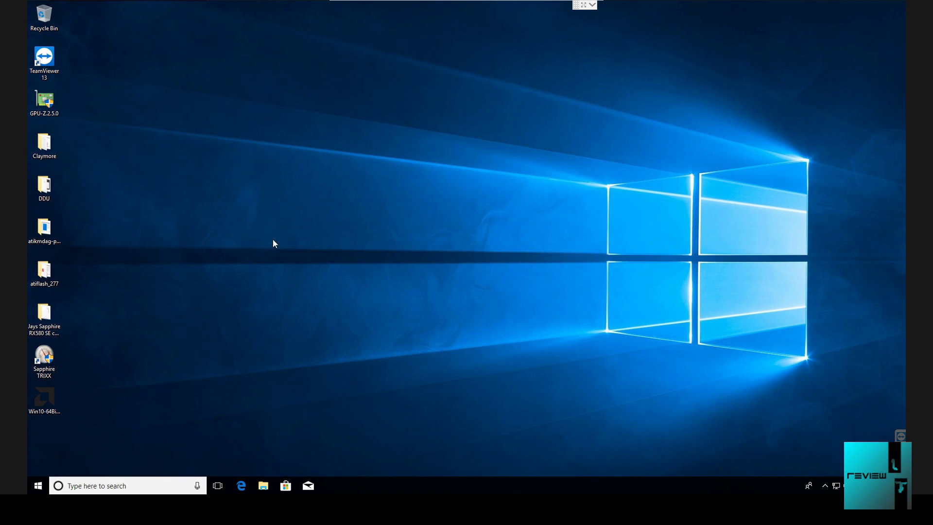
Inspect the Radeon RX 580 under the display adapters in Device Manager and close Device Manager
right_click(41, 483)
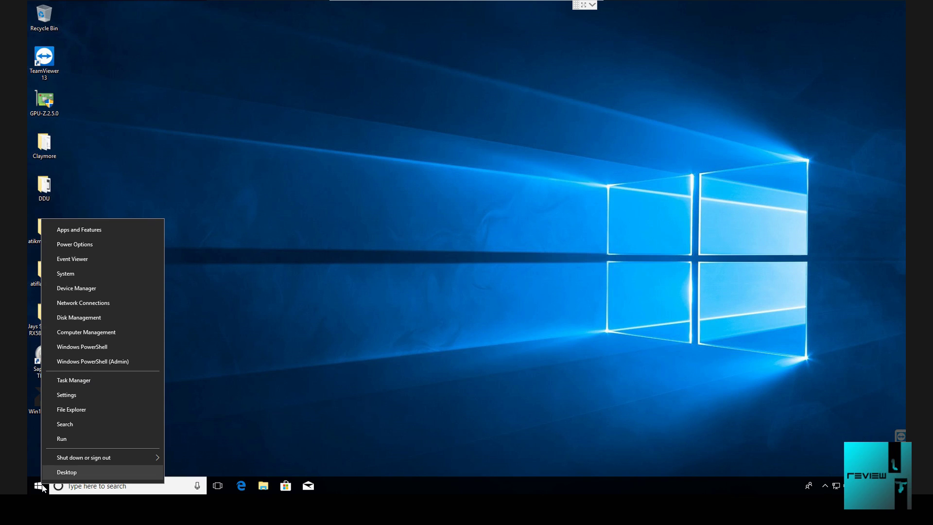
left_click(95, 290)
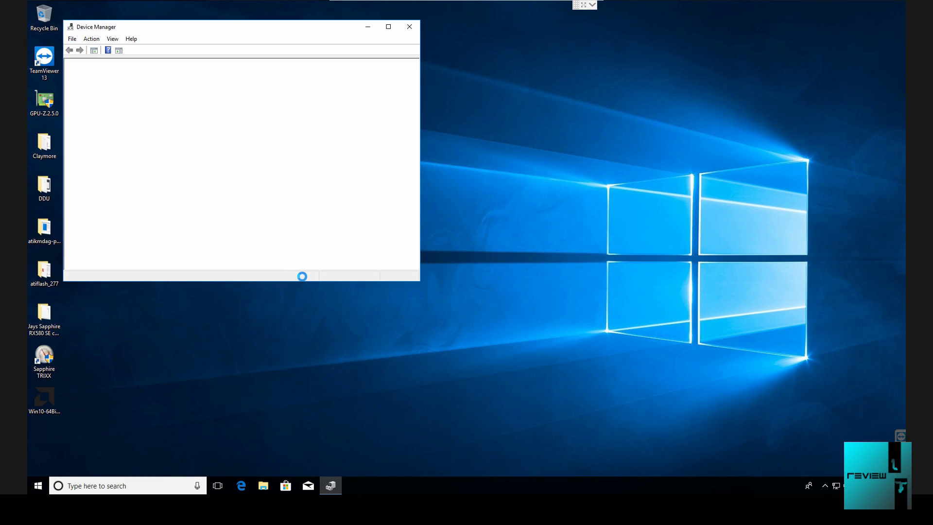
double_click(110, 97)
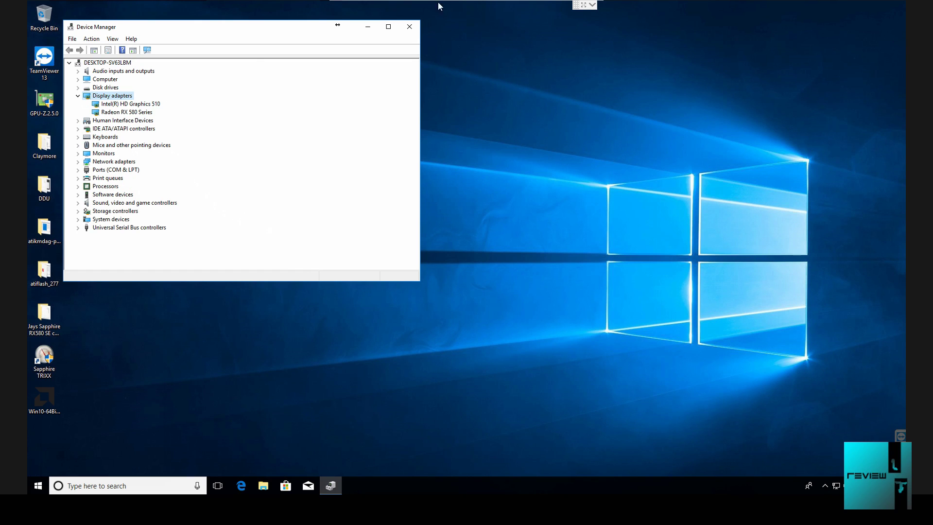
left_click(409, 27)
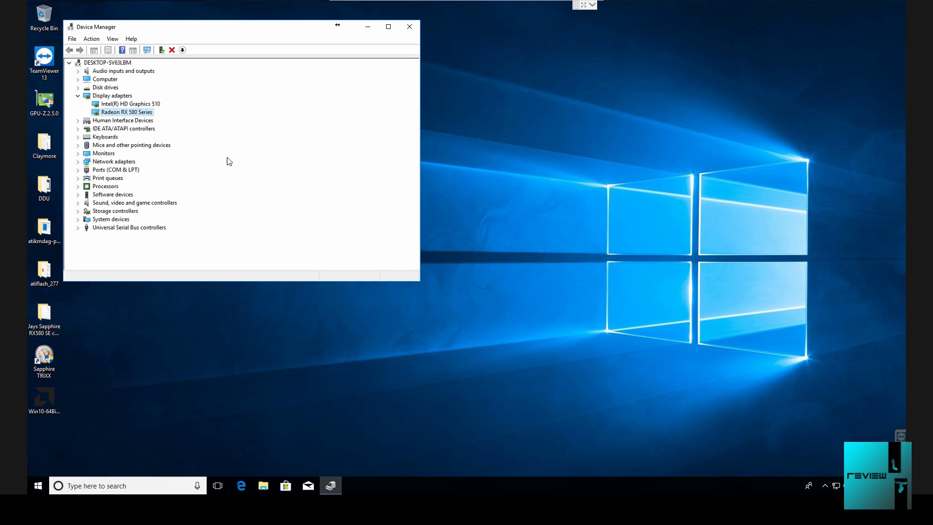
left_click(413, 30)
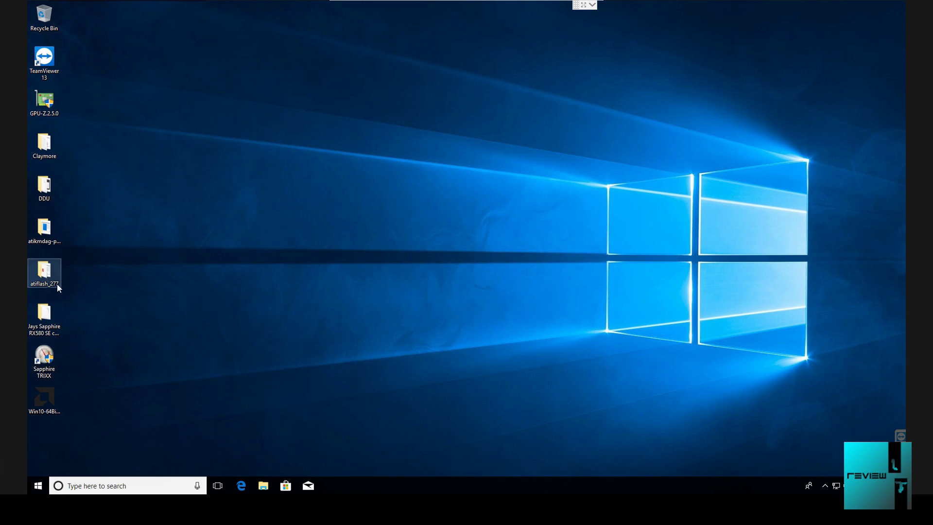
Run ATIWinflash as administrator from the atiflash_277 folder and close the folder
double_click(43, 270)
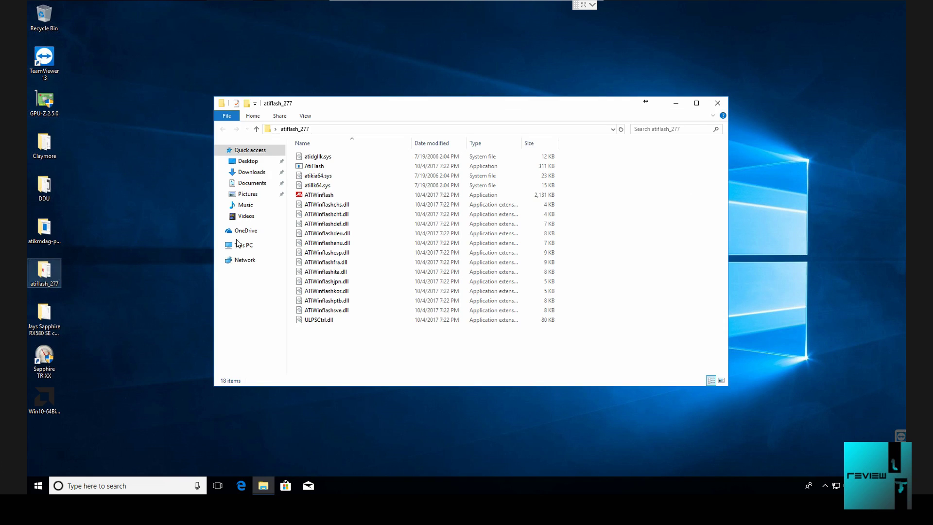
right_click(321, 196)
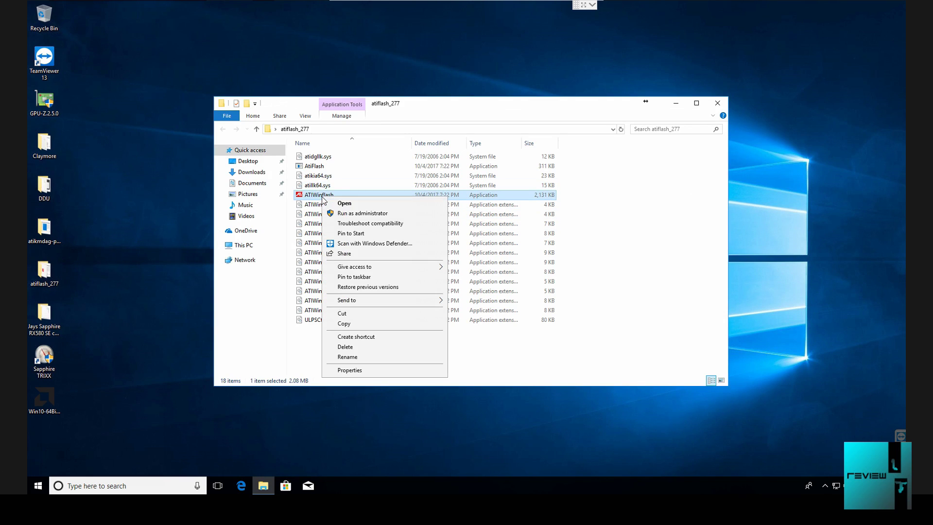
left_click(347, 215)
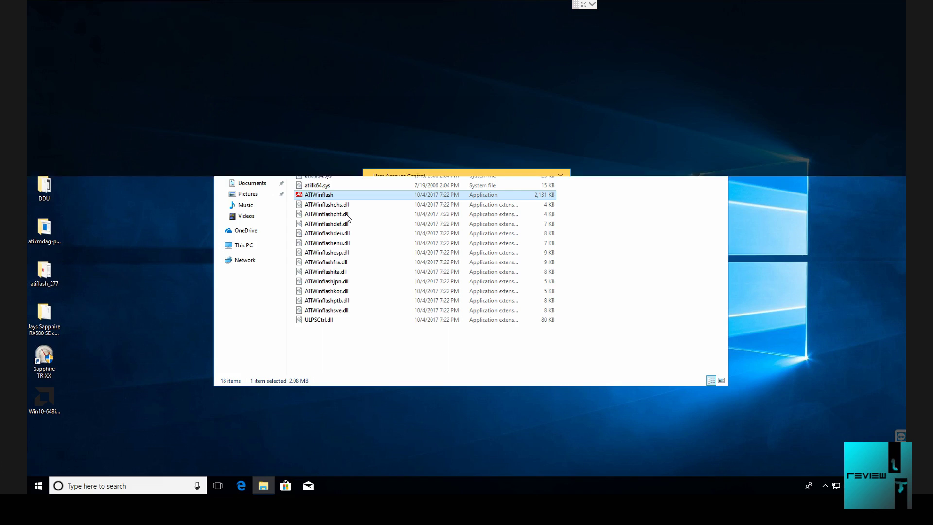
left_click(419, 308)
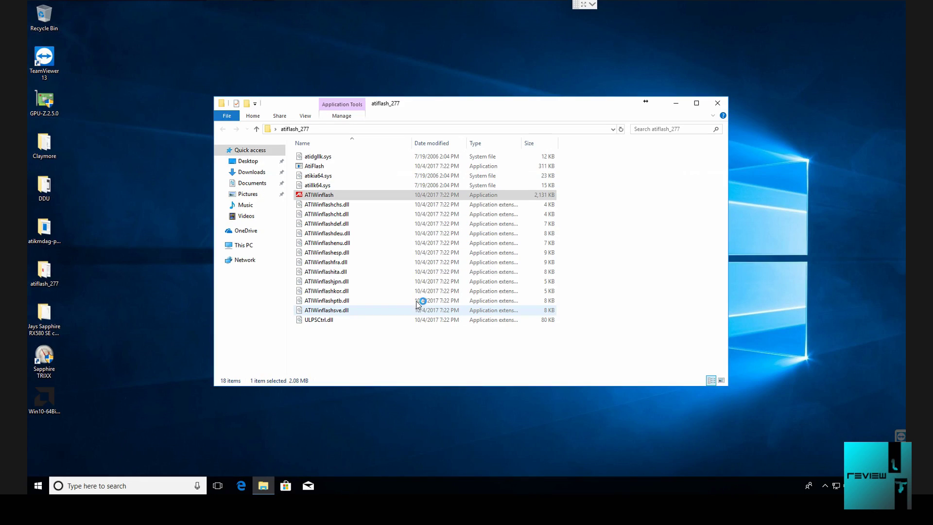
left_click(717, 103)
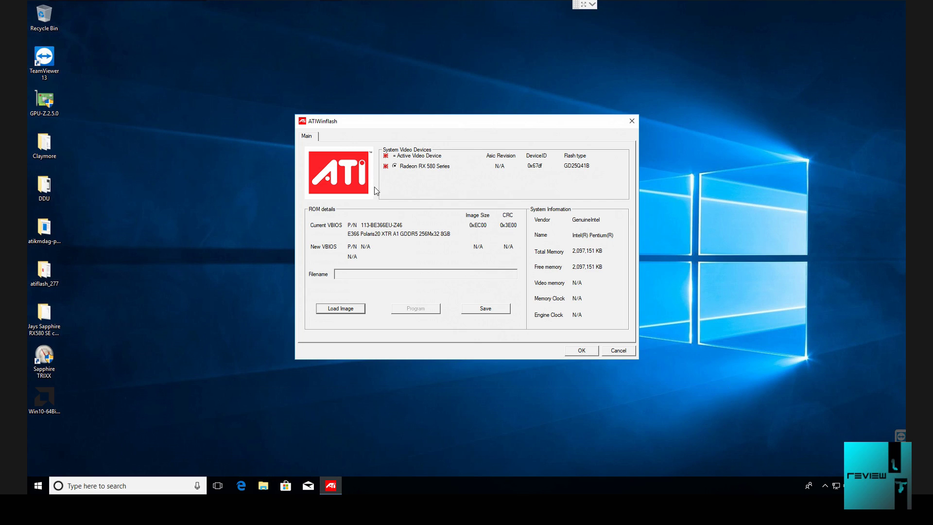
Load the image Sapphire Nitro 580 8GB 31.1MH.rom from the custom made ROM folder on the Desktop
left_click(335, 311)
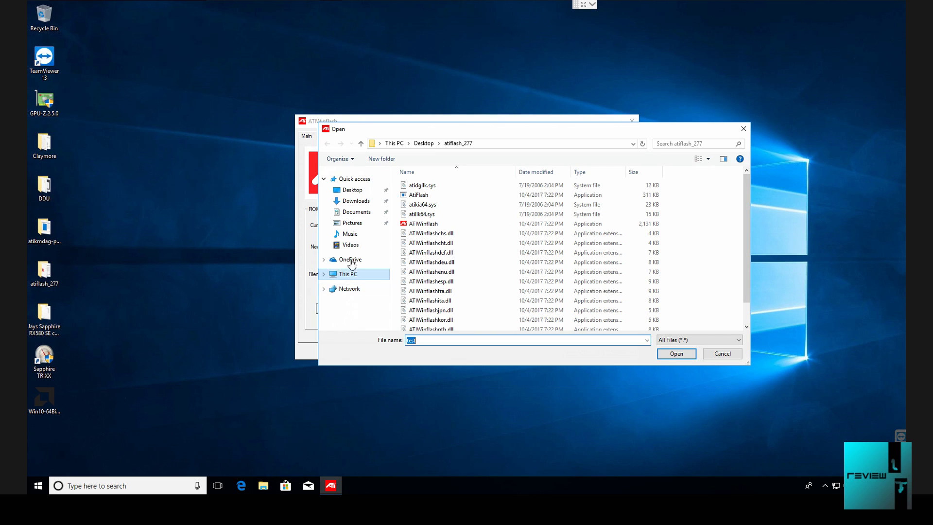
left_click(354, 192)
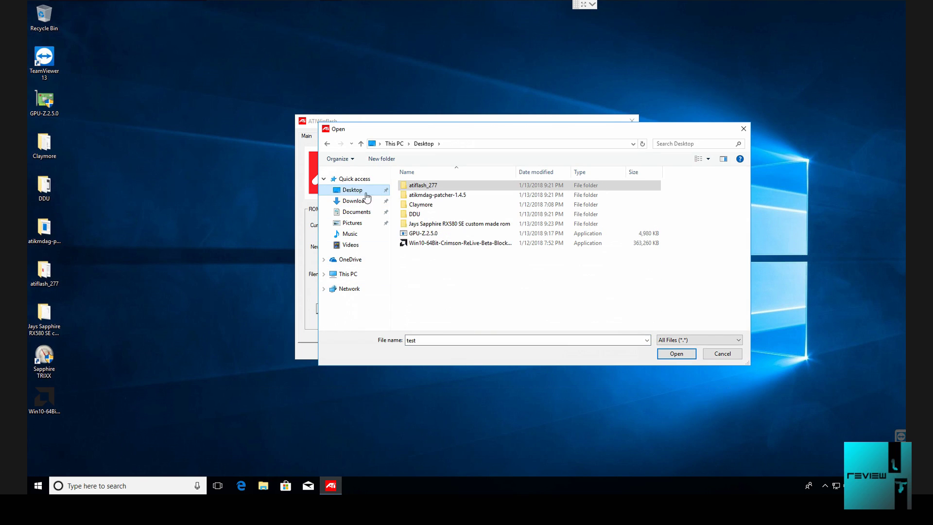
double_click(437, 227)
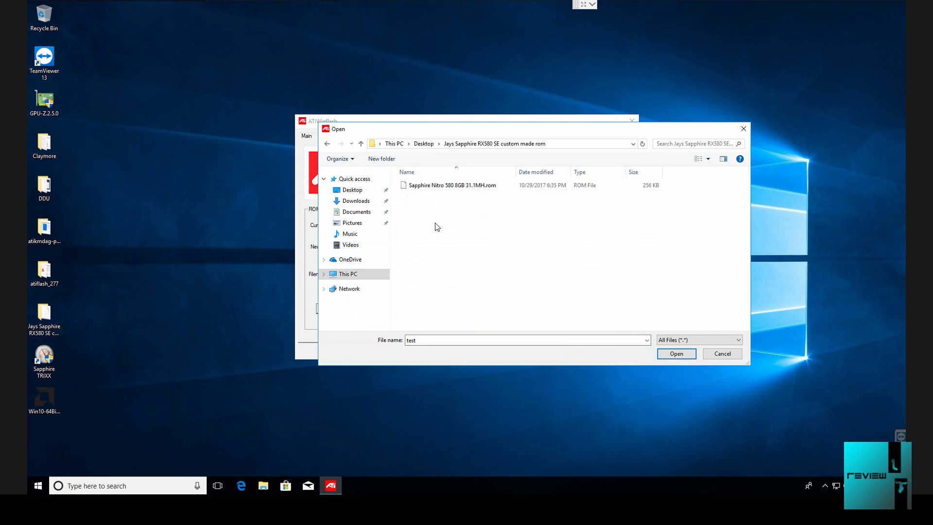
left_click(462, 186)
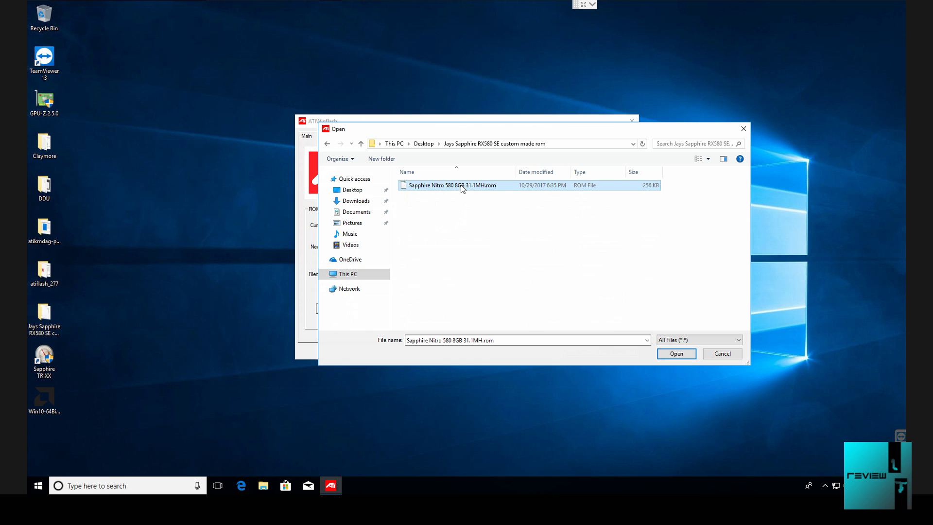
left_click(670, 355)
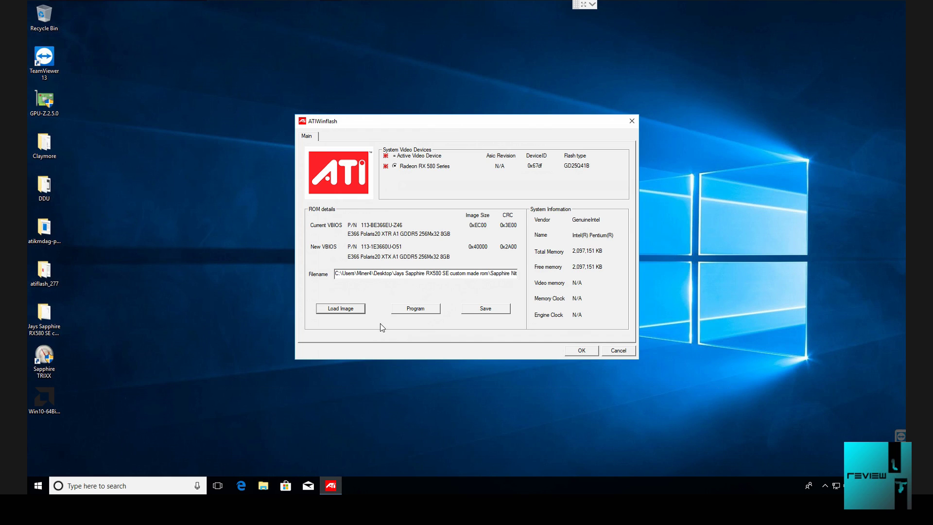
Program the loaded VBIOS onto the Radeon RX 580 and acknowledge the result
left_click(410, 310)
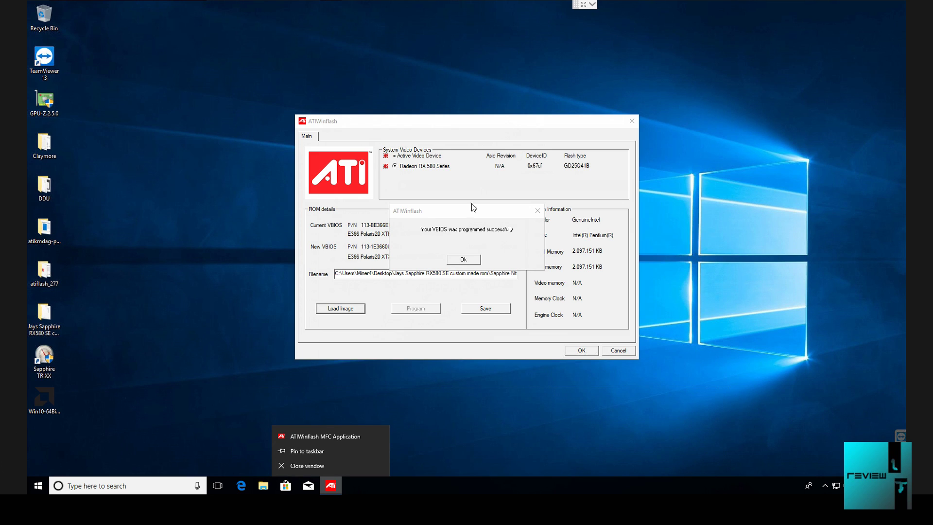
left_click(427, 371)
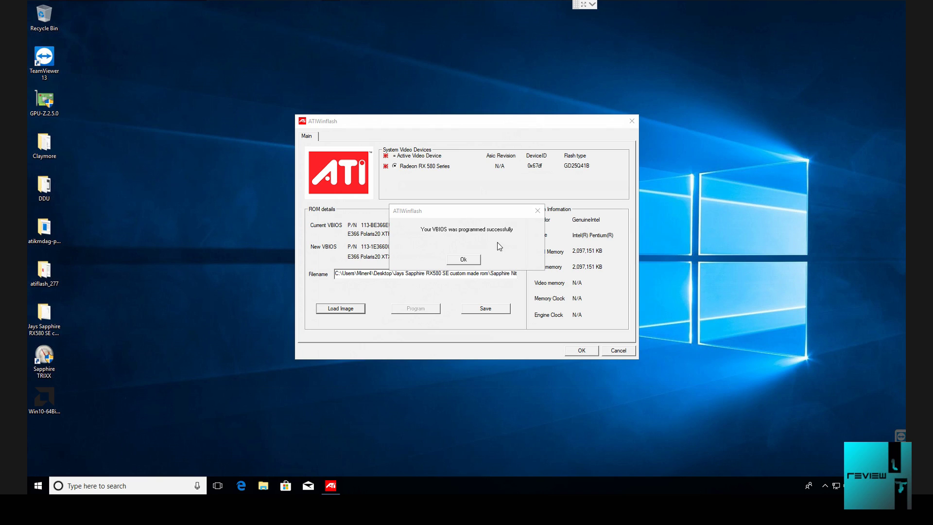
left_click(468, 260)
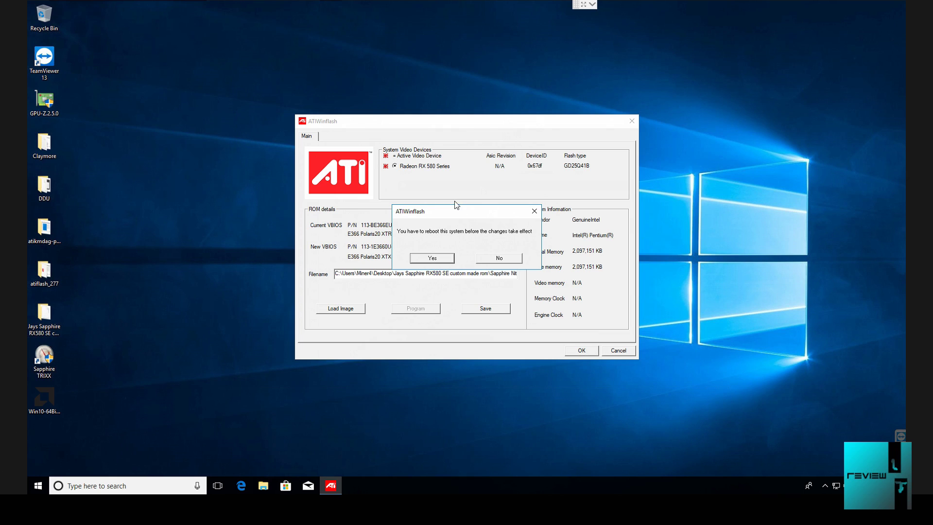
Run atikmdag-patcher as administrator from the atikmdag-patcher-1.4.5 folder, patch the found driver values and close the folder
double_click(41, 230)
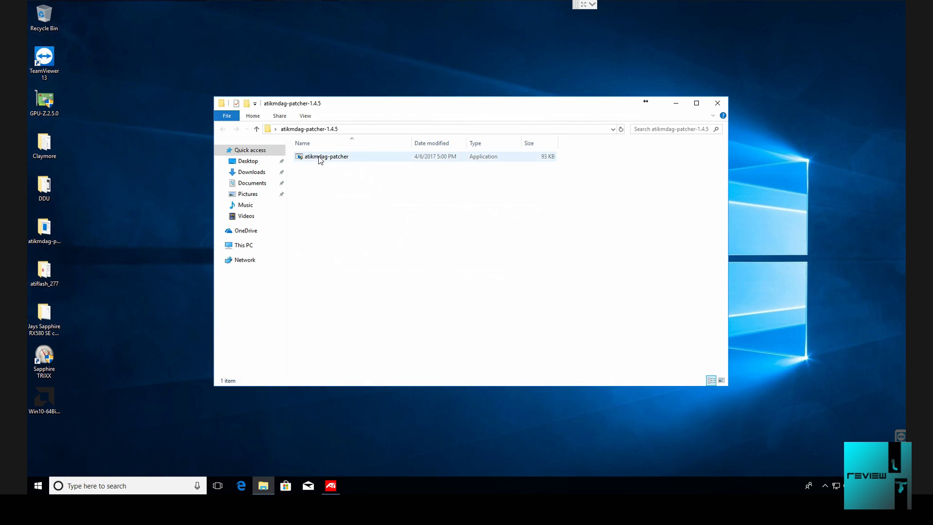
right_click(319, 157)
left_click(338, 175)
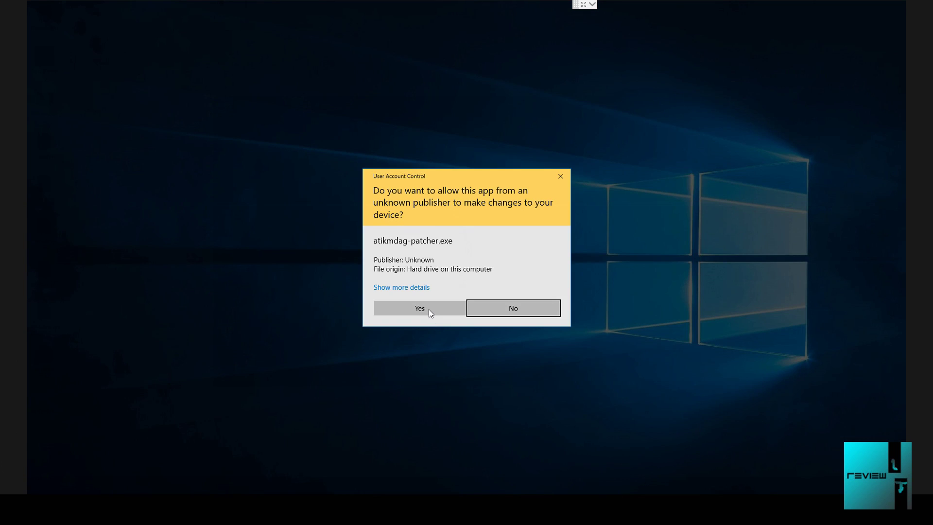
left_click(428, 309)
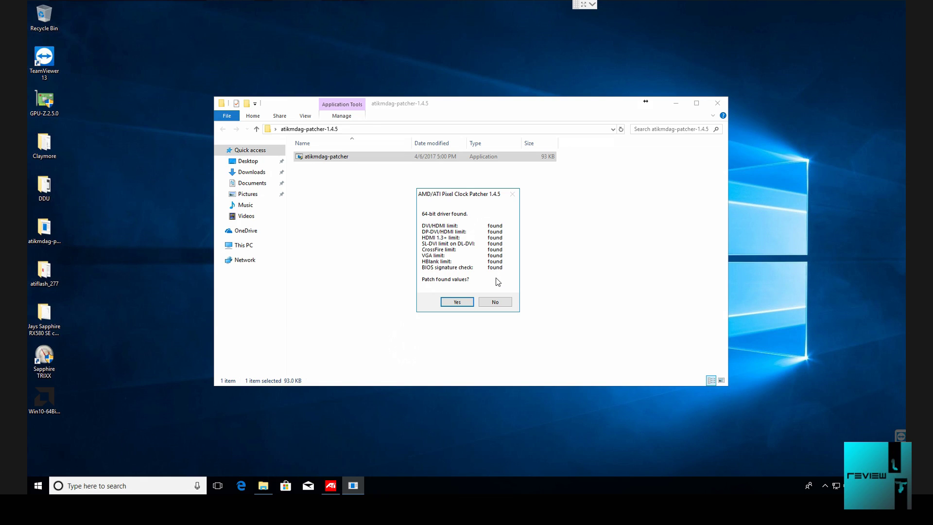
left_click(457, 301)
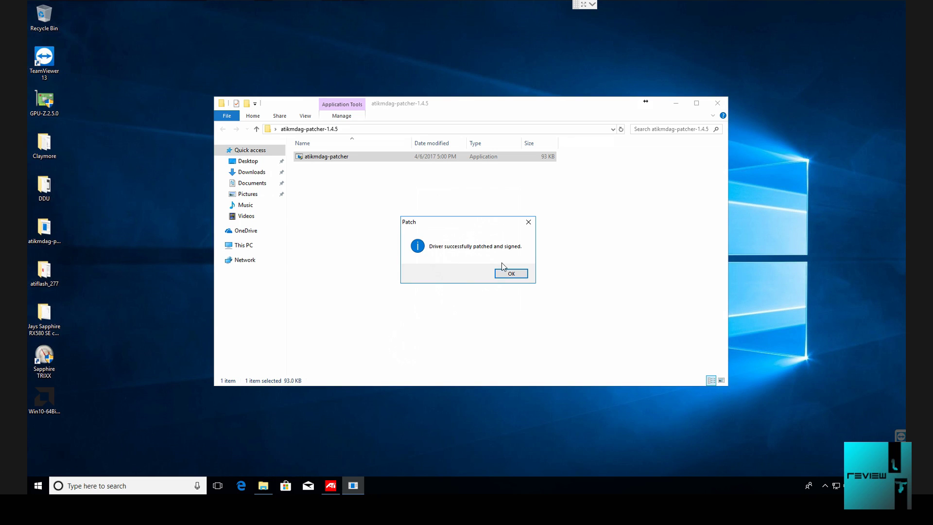
left_click(511, 274)
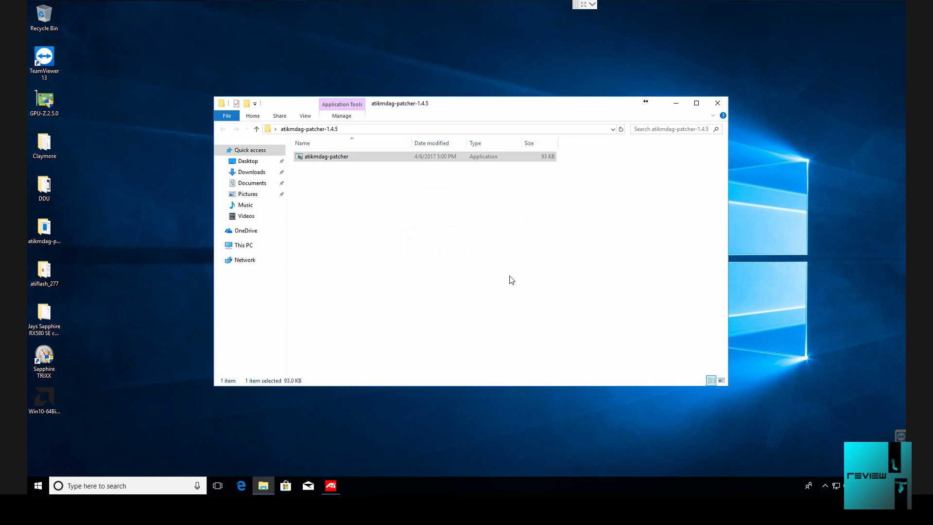
left_click(717, 103)
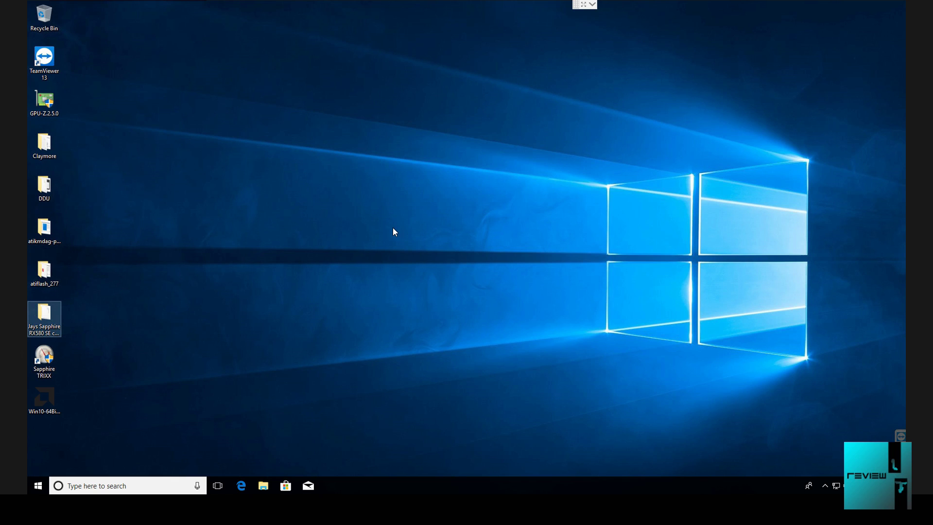
left_click(827, 484)
left_click(539, 270)
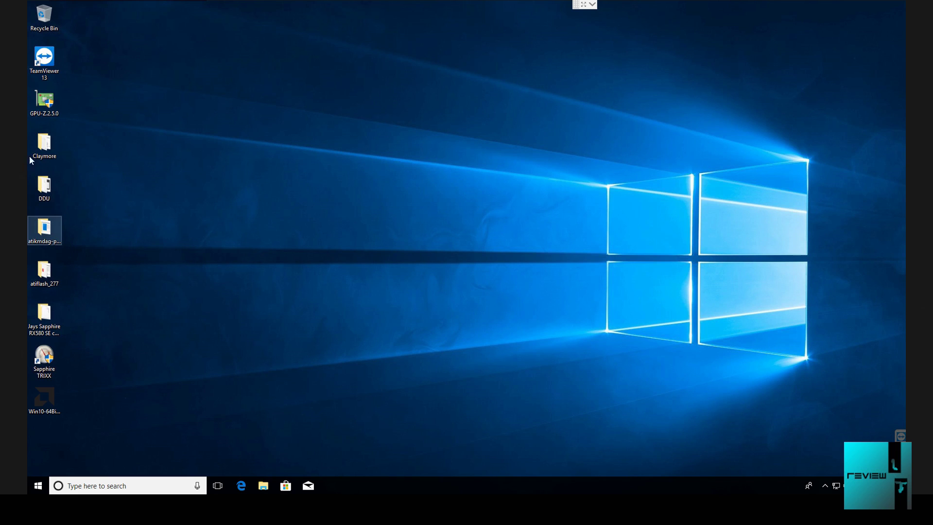
Rerun atikmdag-patcher as administrator to check the patch status, decline restoring from backup and close the folder
double_click(50, 232)
left_click(324, 158)
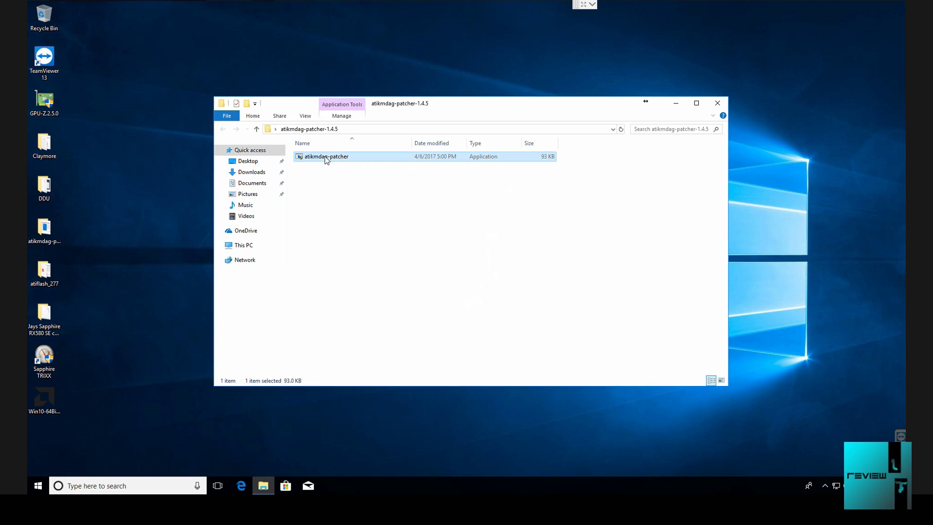
right_click(325, 156)
left_click(365, 173)
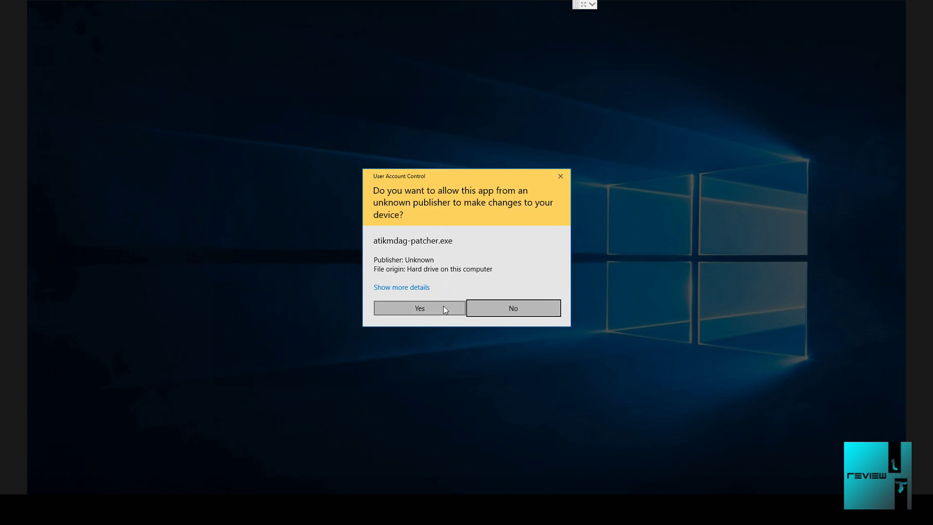
left_click(443, 307)
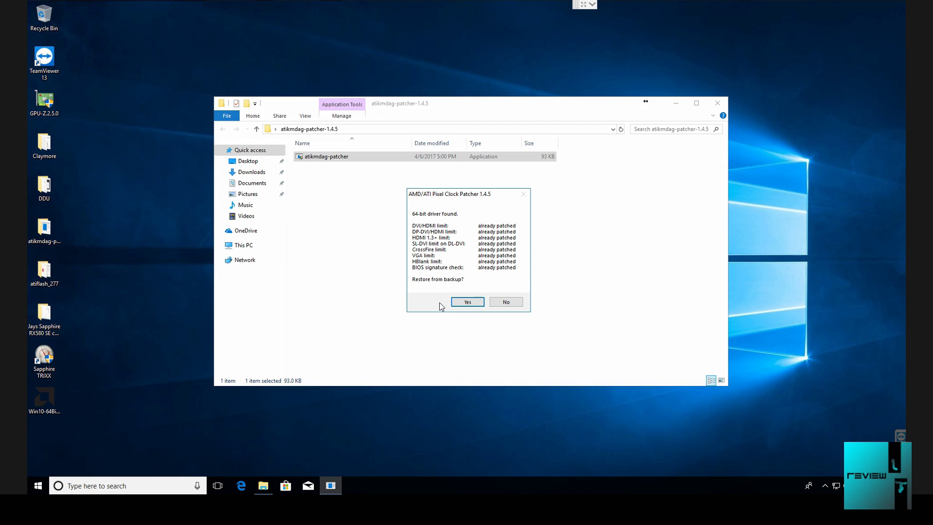
left_click(510, 305)
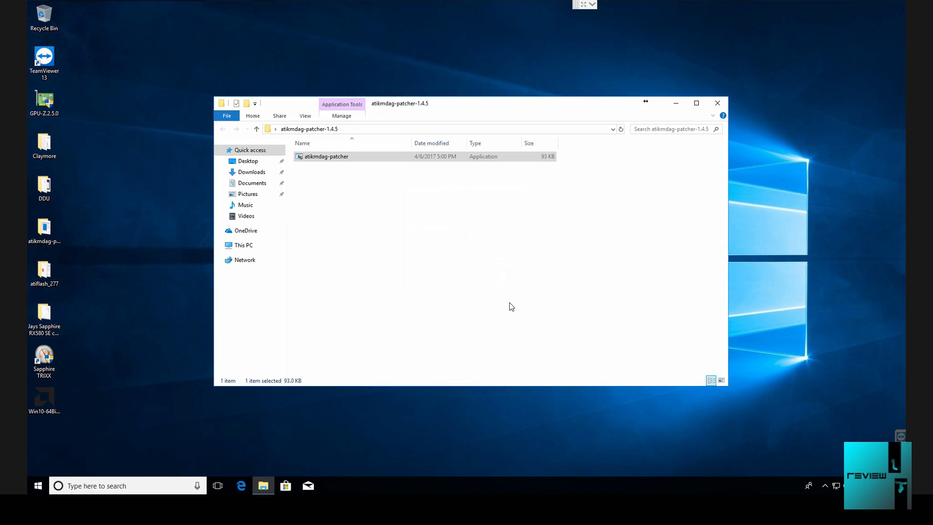
left_click(717, 103)
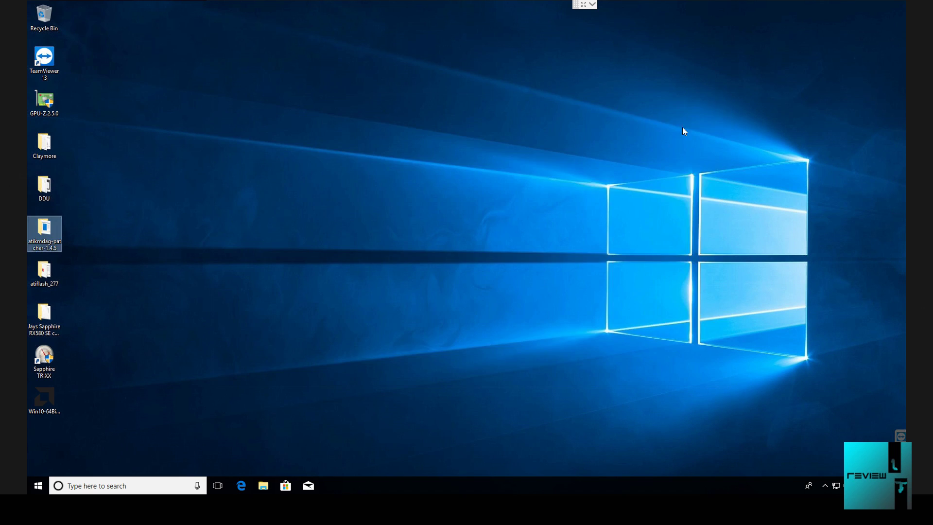
Start Ethereum mining with start_only_eth from the Claymore folder and close the folder
double_click(46, 142)
scroll(341, 267, "down", 4)
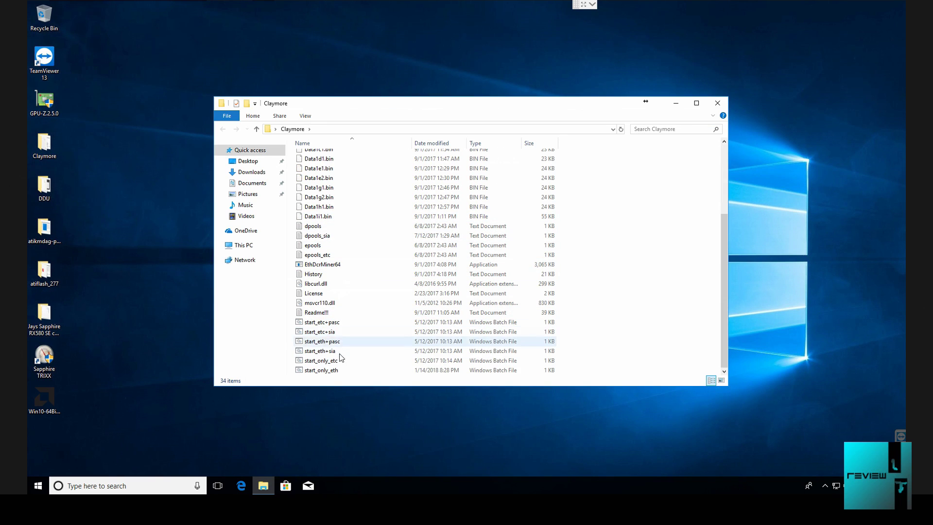
double_click(340, 370)
left_click(718, 104)
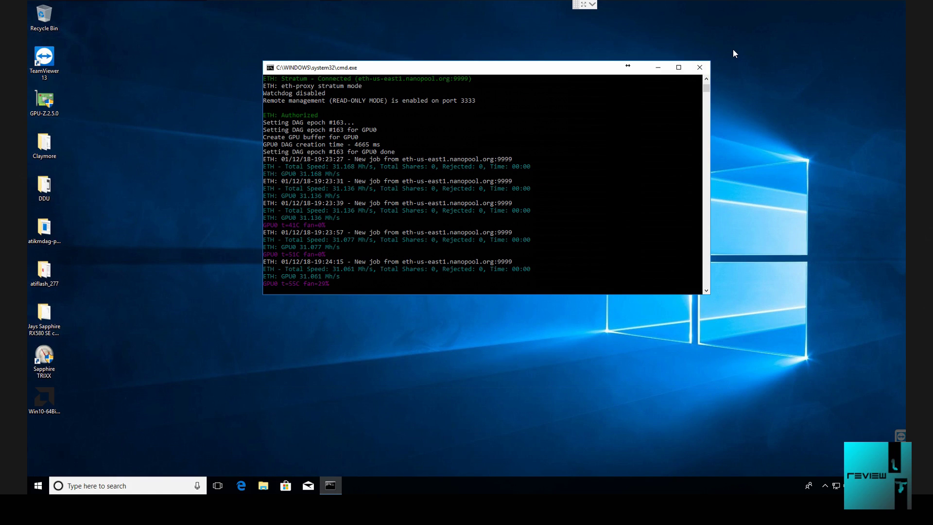
Check the GPU's hashrate in the miner console and close the console
left_click_drag(731, 48, 206, 323)
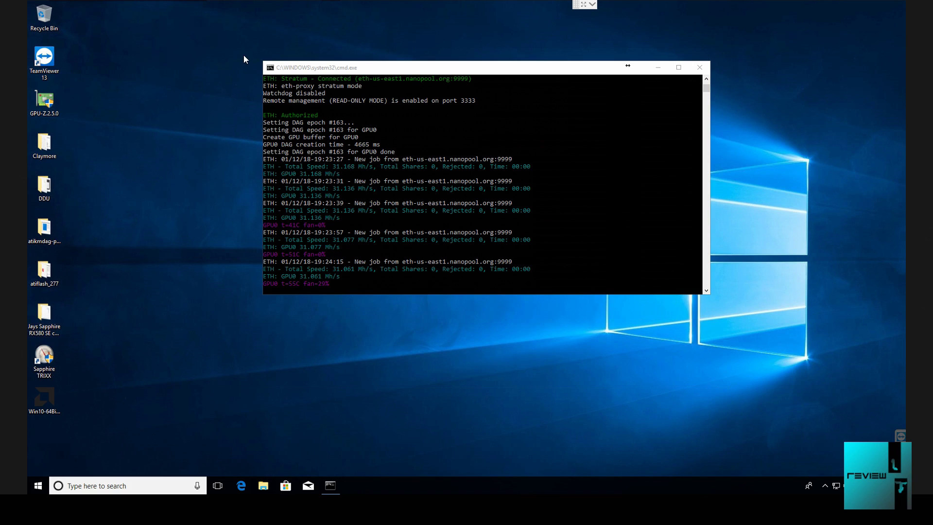
left_click_drag(243, 55, 668, 97)
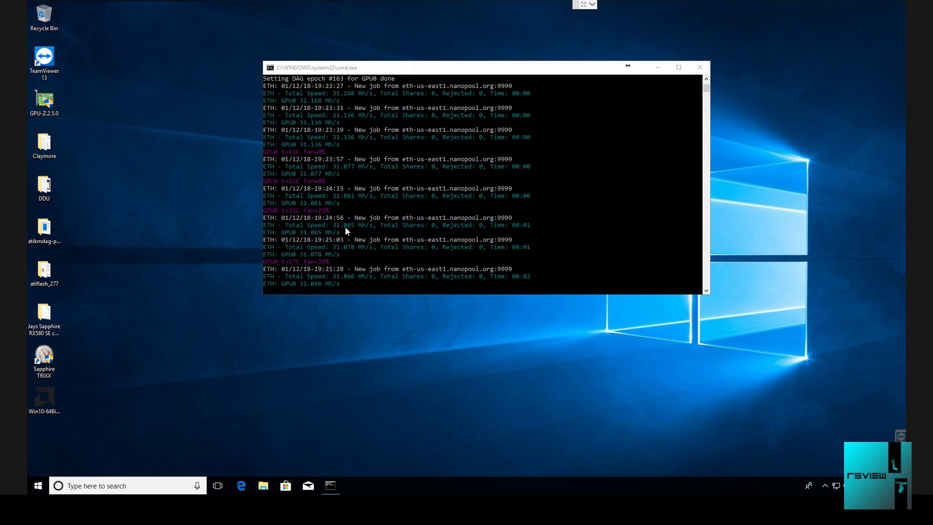
left_click(699, 69)
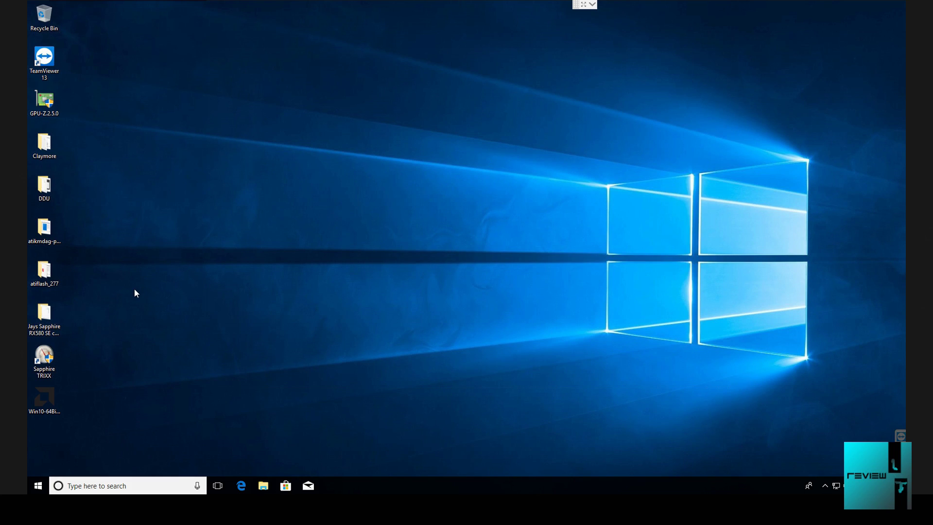
Launch Sapphire TRIXX with permission to make changes and reset its card settings
double_click(44, 357)
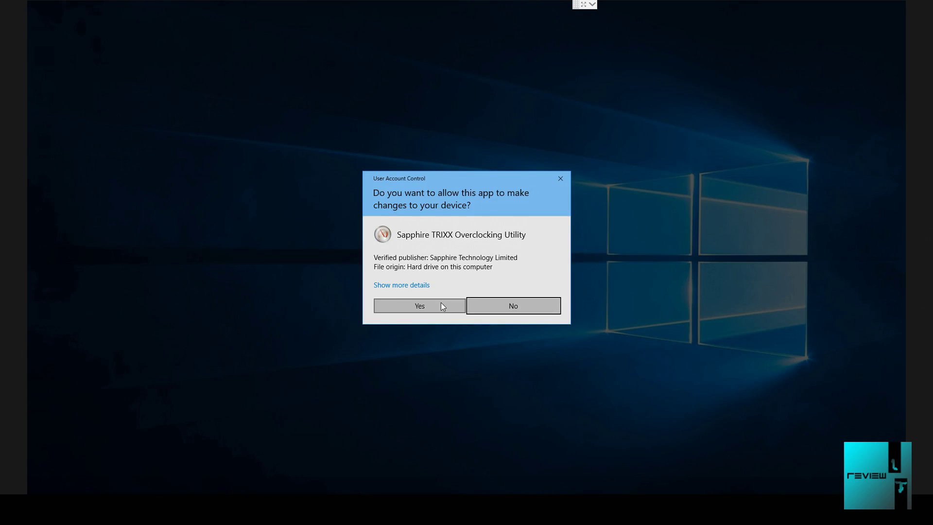
left_click(442, 306)
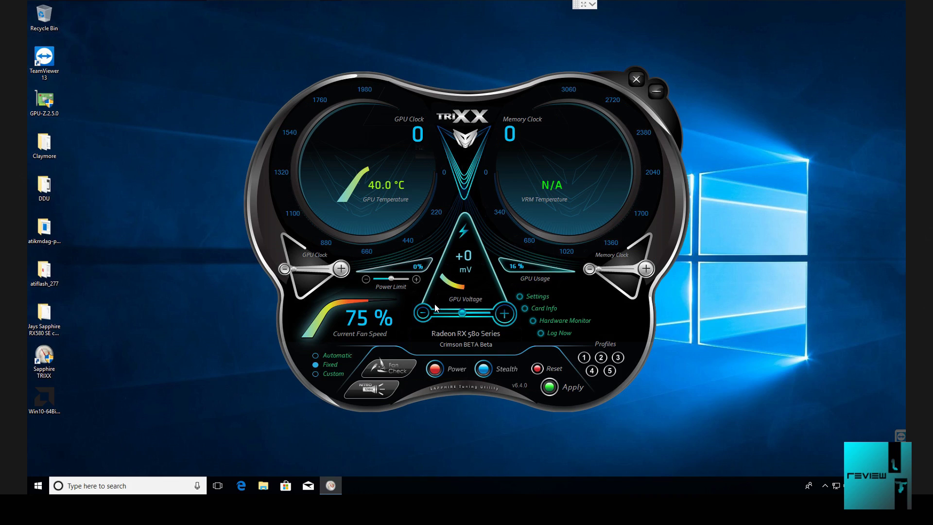
left_click(539, 369)
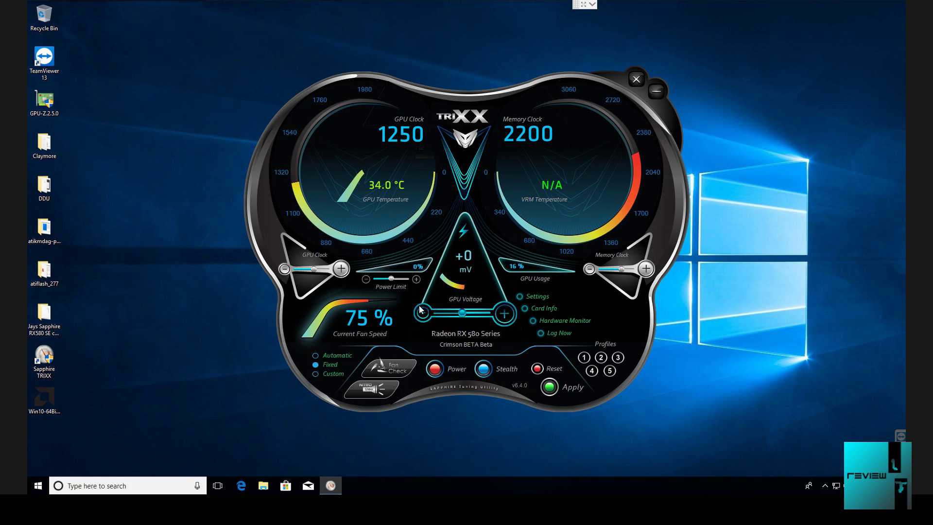
Move TRIXX aside, open its Hardware Monitor and bring the GPU only Power Draw graph into view
left_click_drag(436, 95, 658, 43)
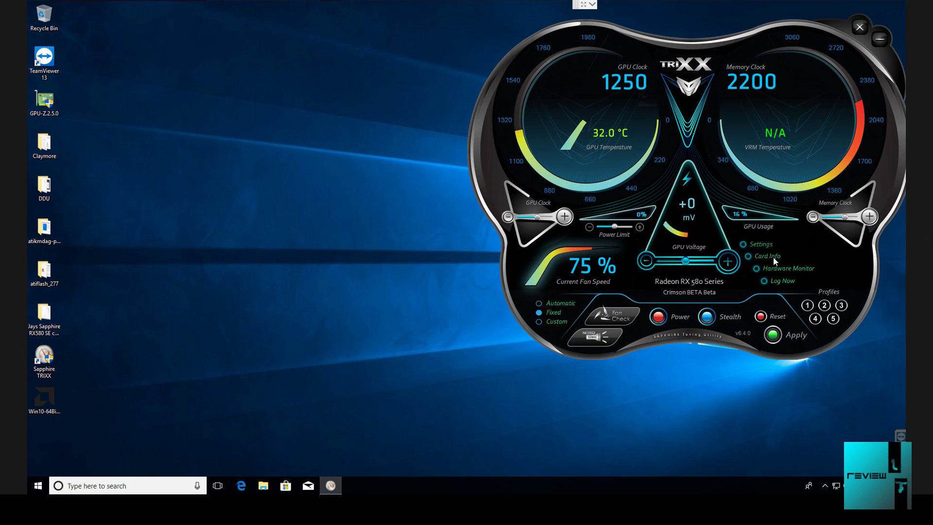
left_click(777, 270)
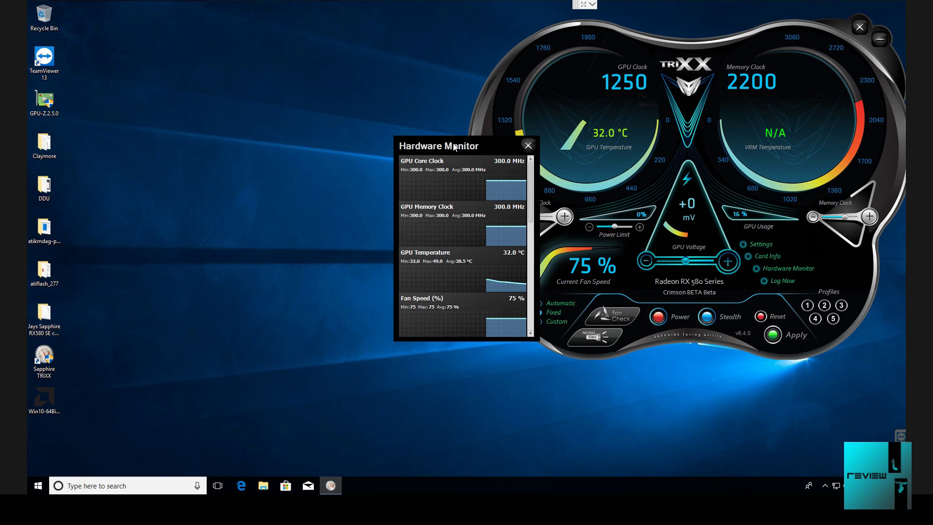
left_click_drag(455, 148, 791, 271)
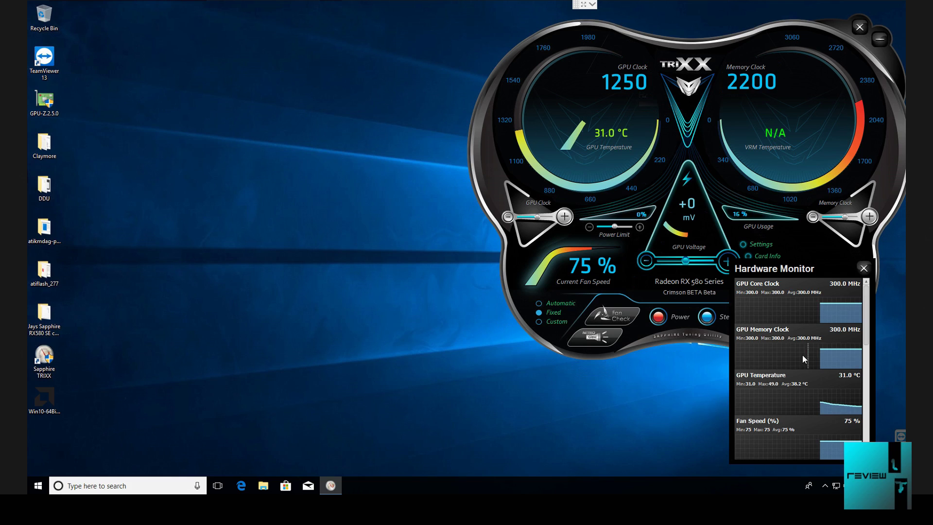
scroll(802, 357, "down", 2)
scroll(797, 382, "down", 5)
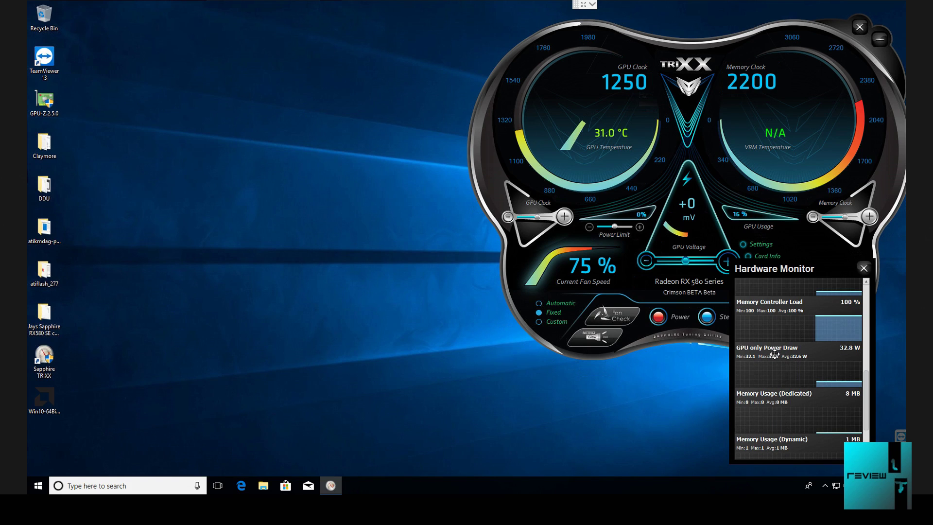
Restart the Claymore miner with start_only_eth alongside the Hardware Monitor and close the Claymore folder
double_click(44, 143)
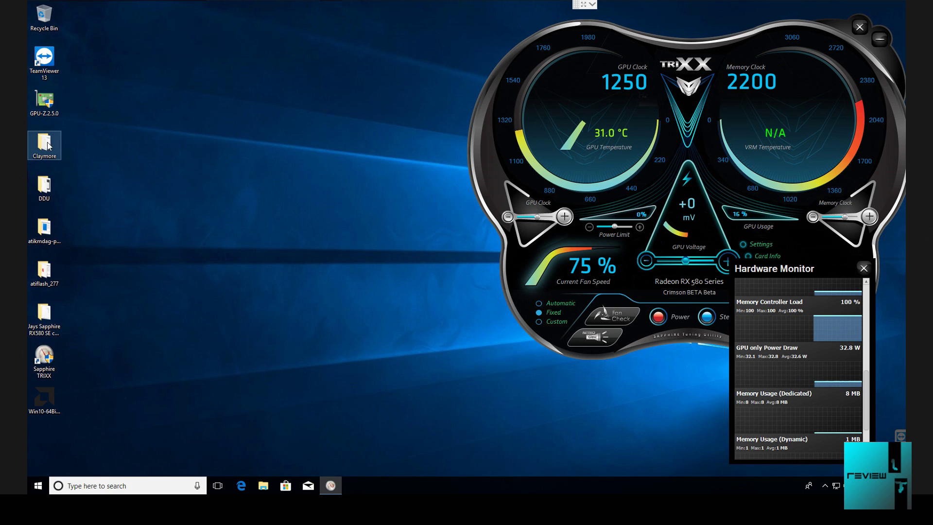
scroll(375, 258, "down", 2)
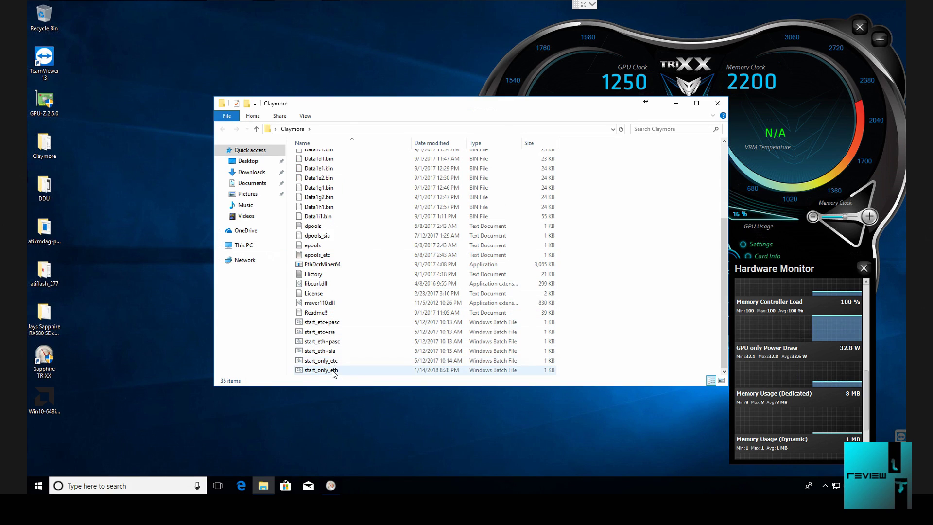
double_click(340, 366)
left_click(717, 103)
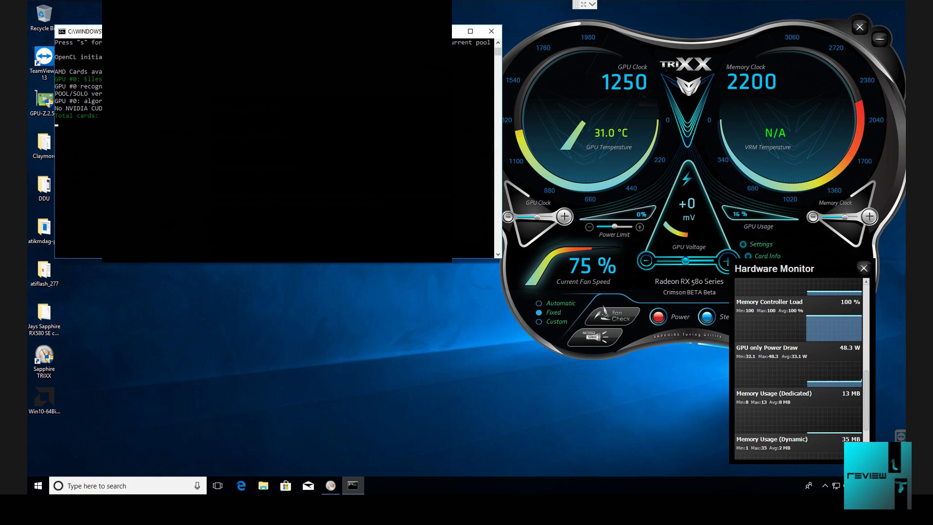
Glance at the TRIXX settings and inspect the GPU only Power Draw graph in Hardware Monitor while the miner runs
mouse_move(836, 369)
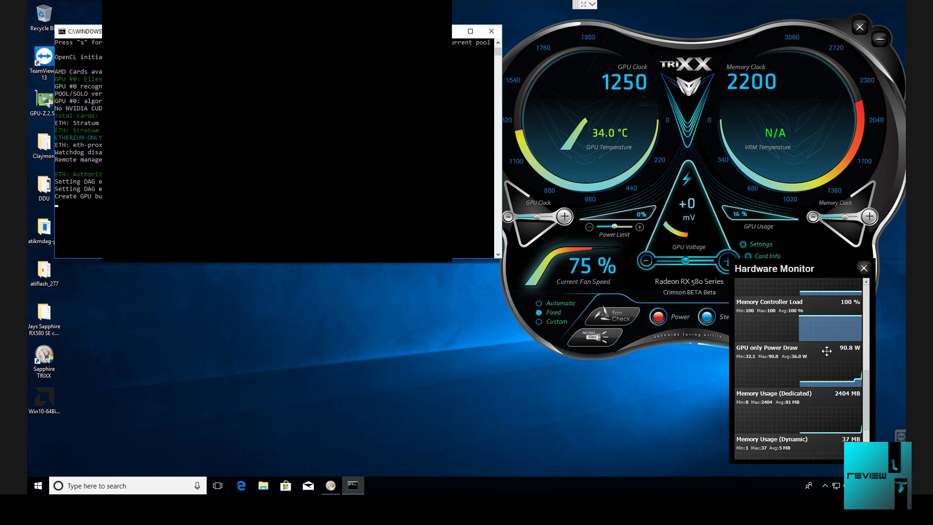
left_click(761, 245)
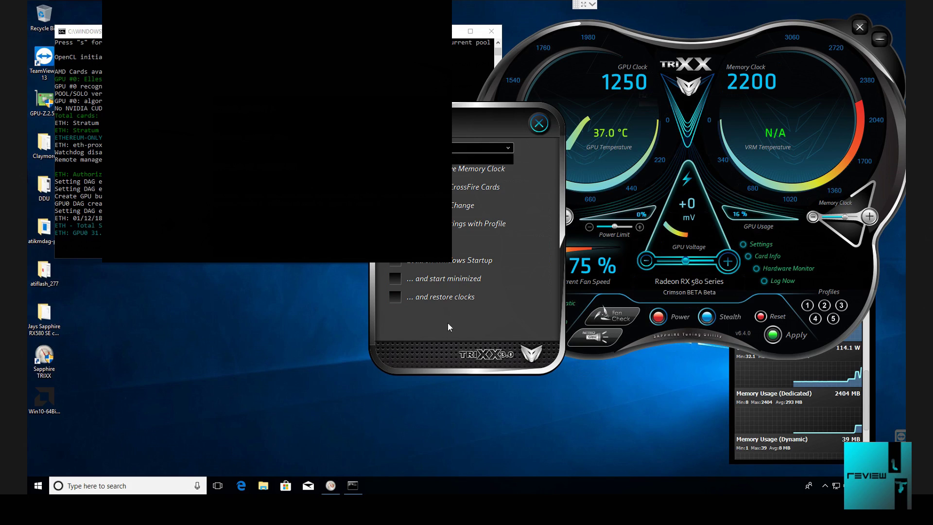
left_click(538, 123)
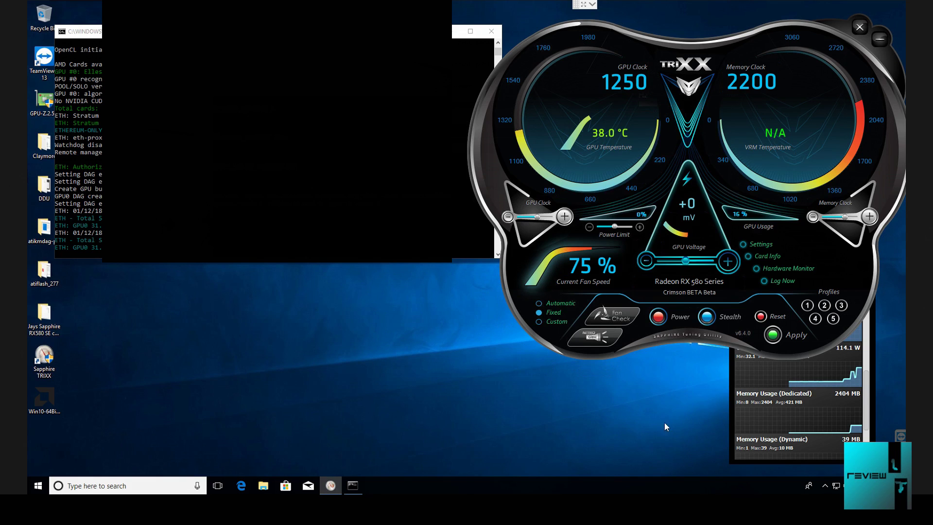
left_click(734, 386)
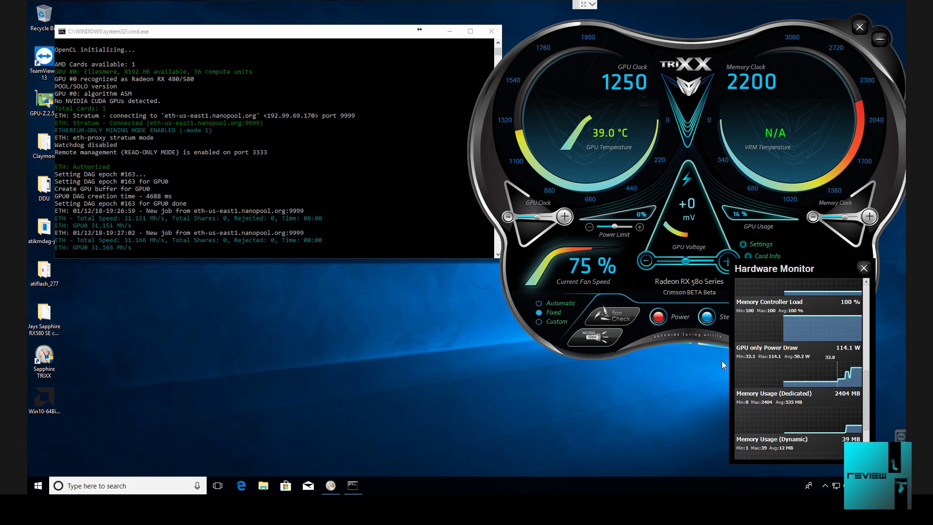
mouse_move(849, 361)
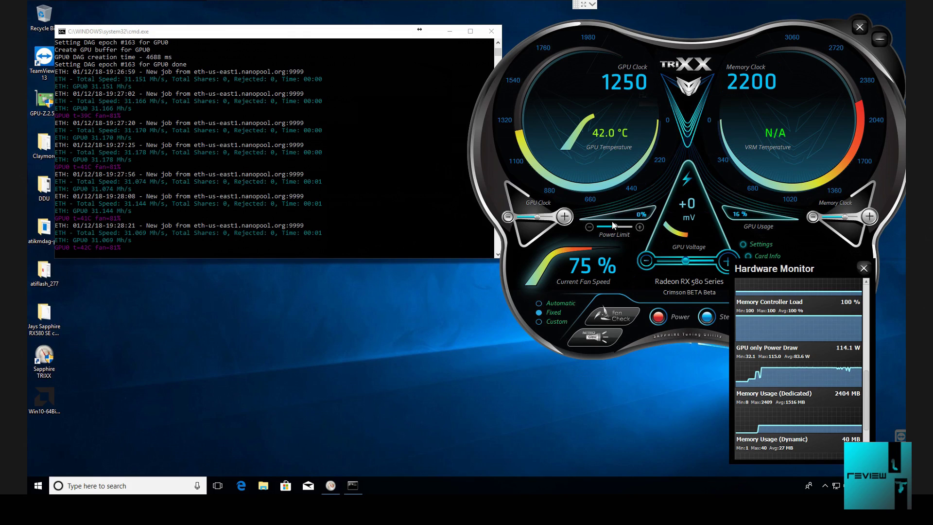
Try a power limit of -10% on the Radeon RX 580 and return the limit to 0%
left_click_drag(613, 225, 598, 230)
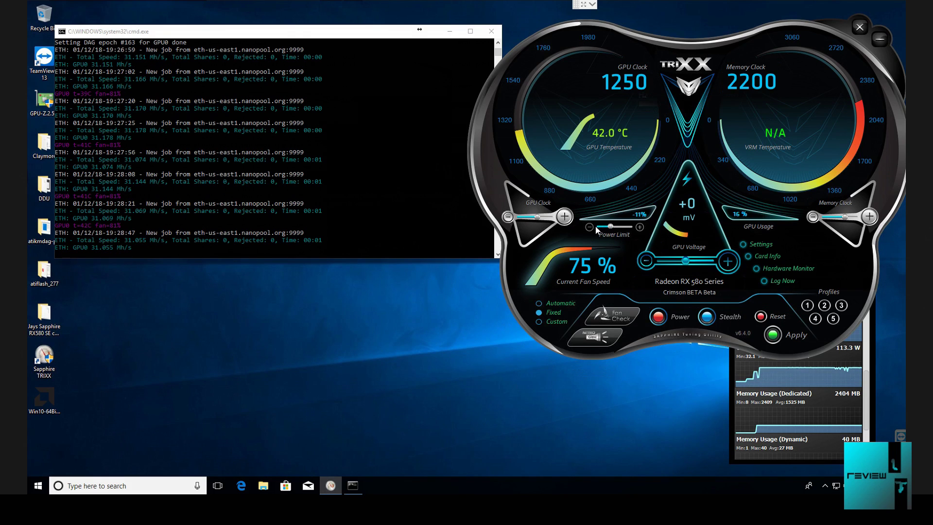
left_click(639, 227)
left_click(774, 334)
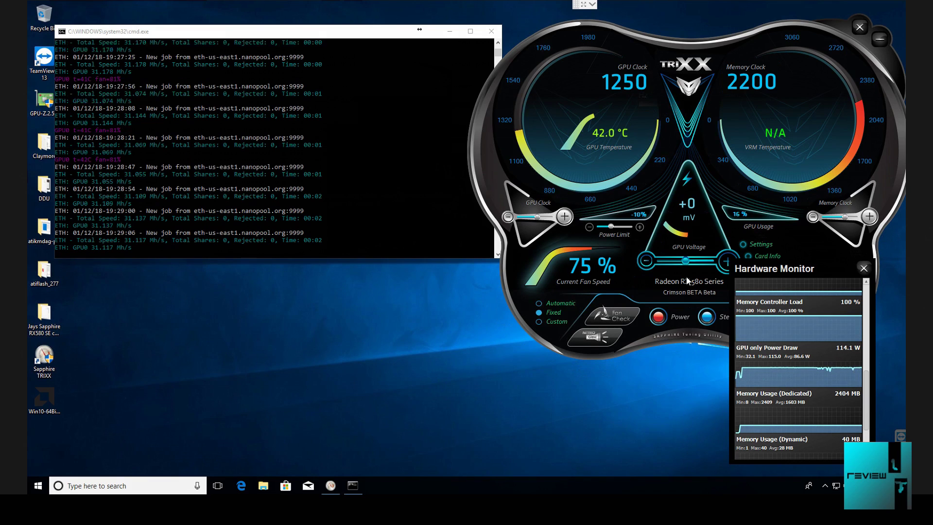
left_click(629, 227)
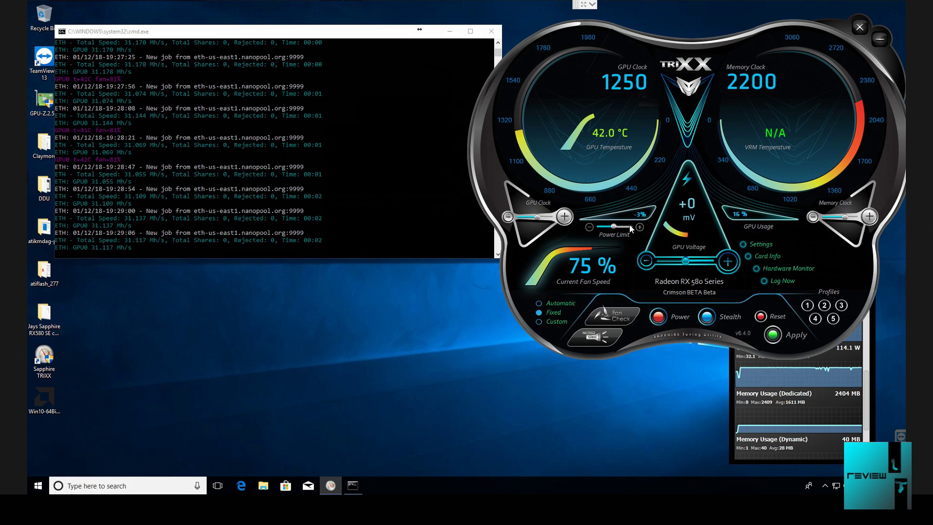
left_click(639, 227)
left_click(640, 226)
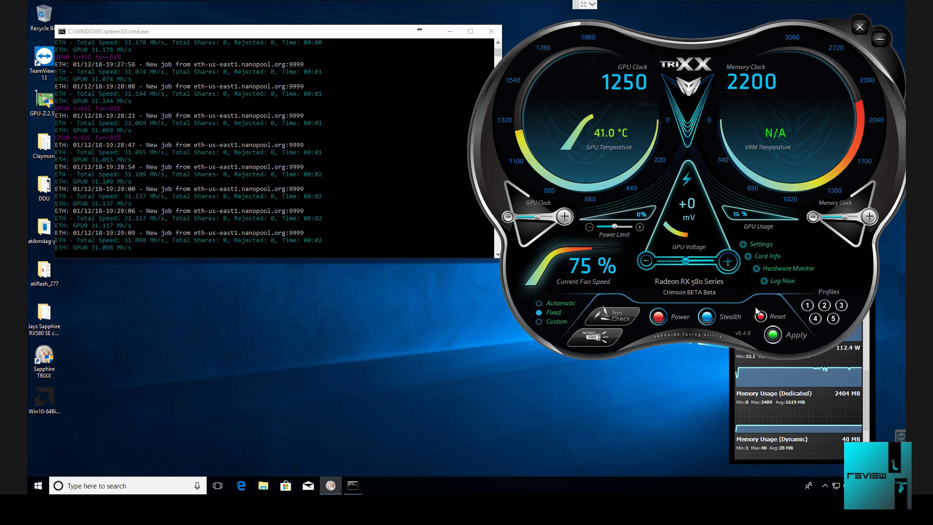
Bring Hardware Monitor forward, check the GPU only Power Draw graph again and close the monitor
left_click(732, 388)
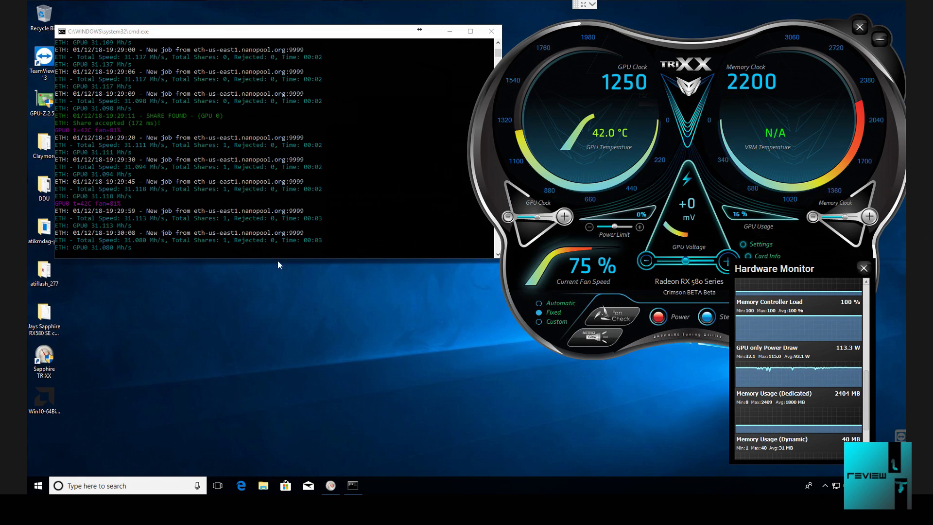
mouse_move(835, 361)
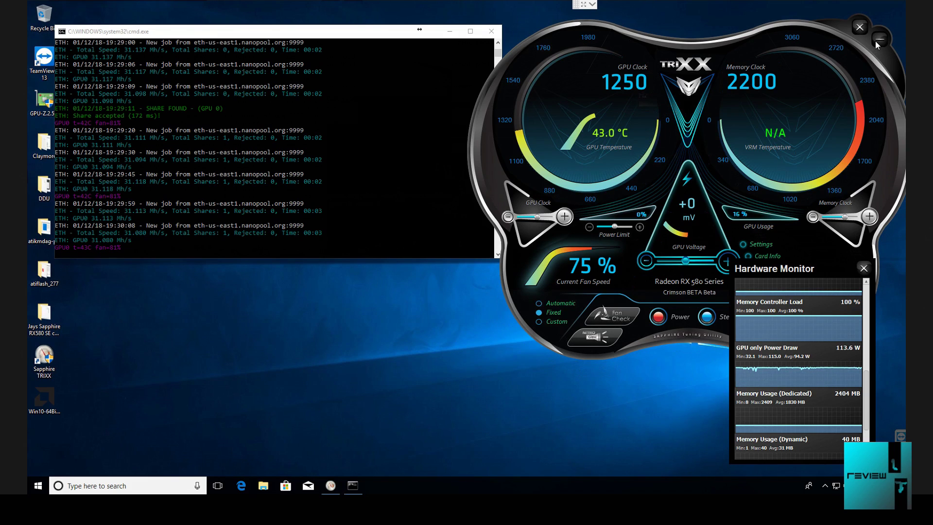
left_click(863, 269)
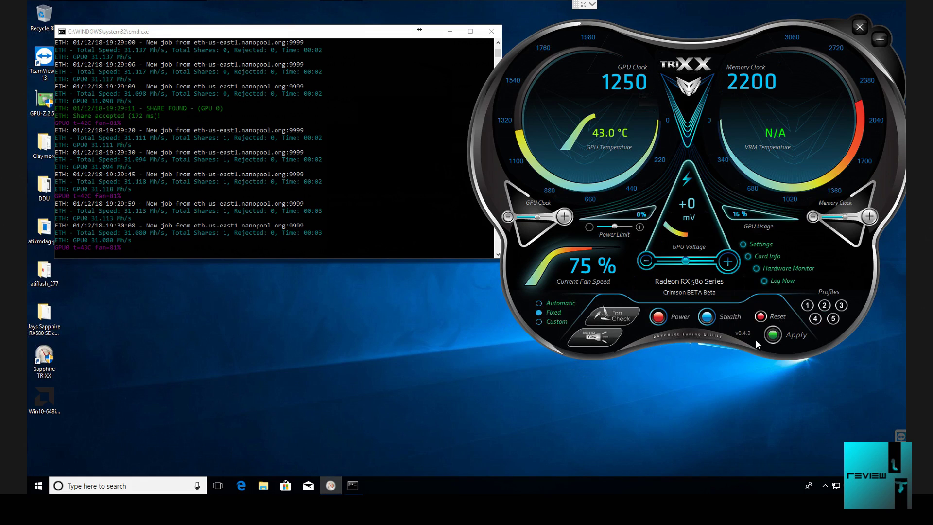
Enable Load on Windows Startup in the TRIXX settings and reset the card settings after trying Show Effective Memory Clock
left_click(760, 244)
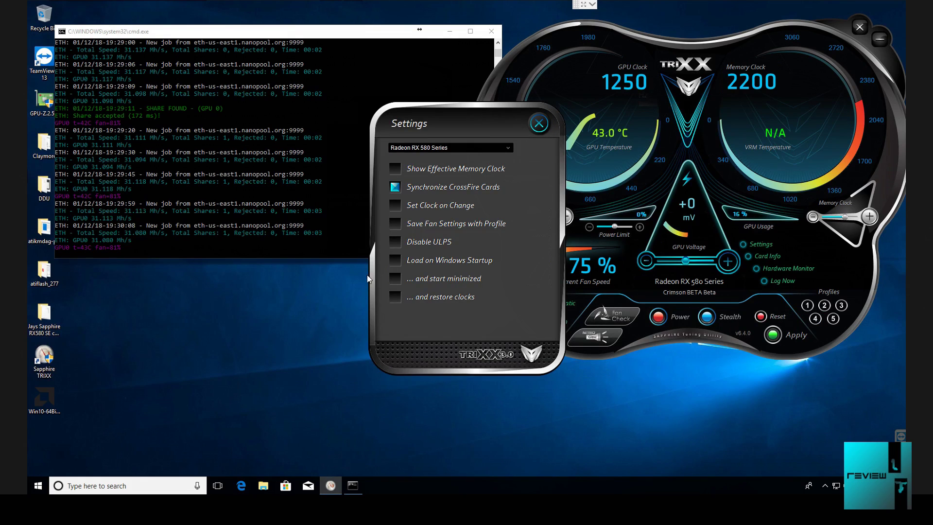
left_click(410, 264)
left_click(400, 170)
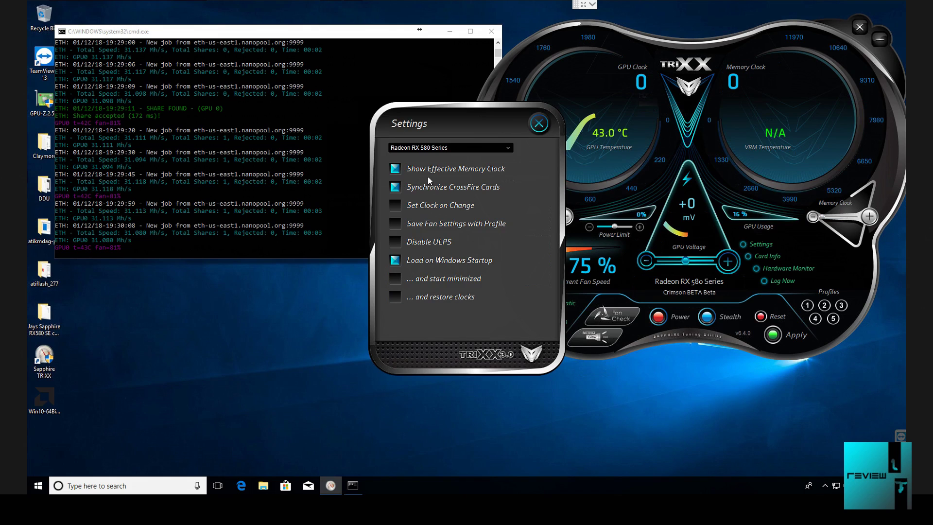
left_click(394, 170)
left_click(760, 317)
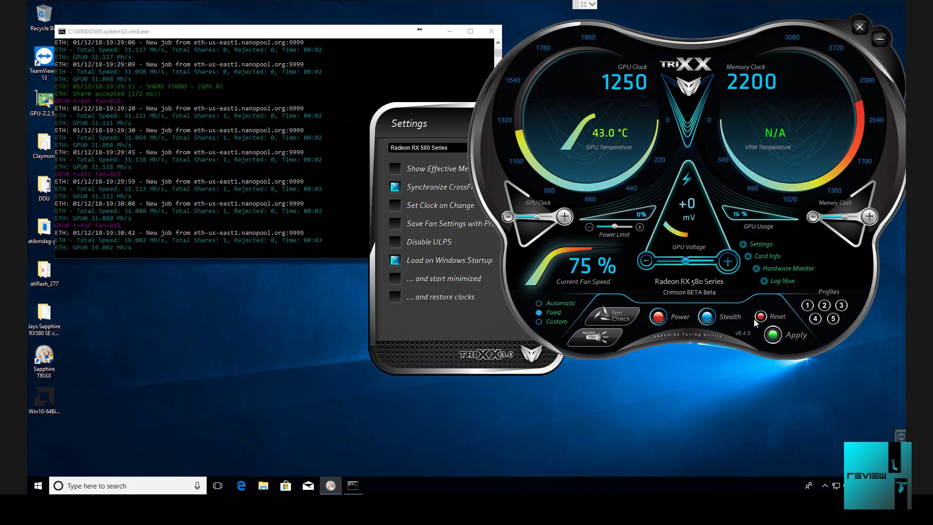
Enable Save Fan Settings with Profile in the TRIXX settings and close the settings
left_click(439, 128)
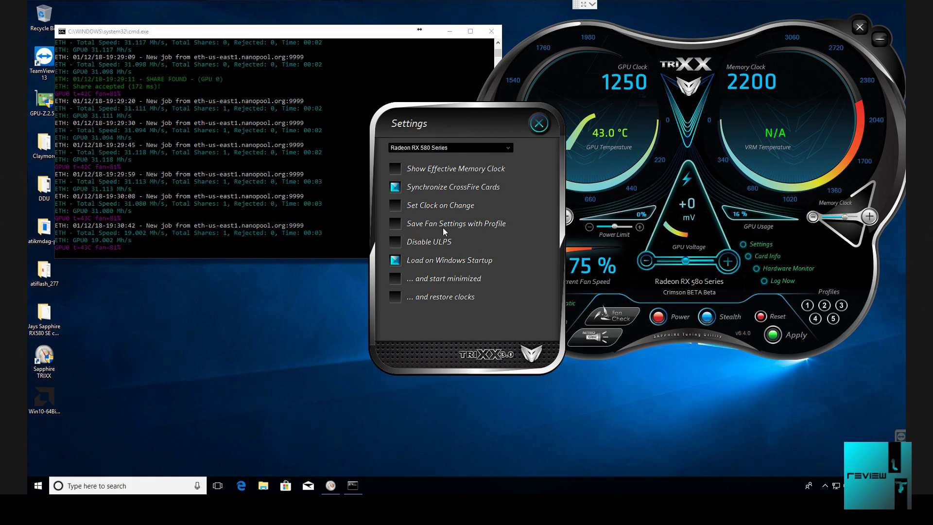
left_click(394, 224)
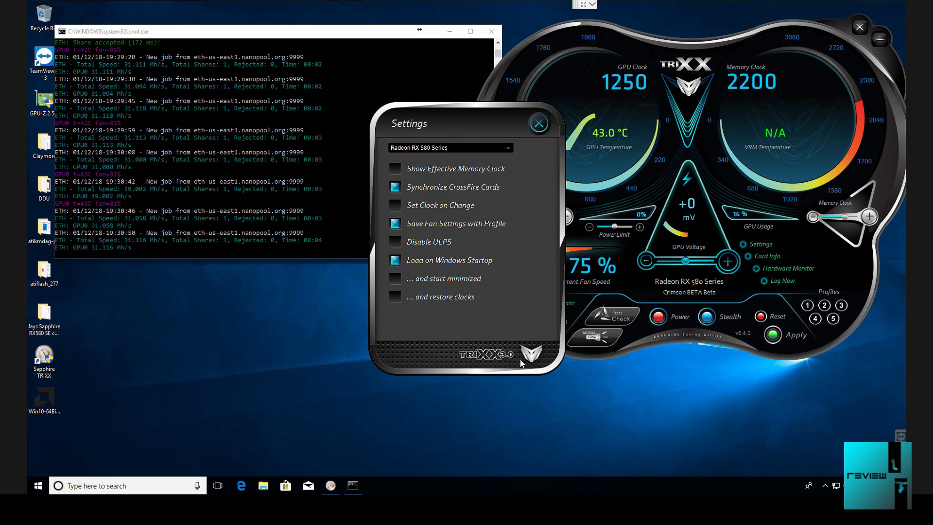
left_click(537, 125)
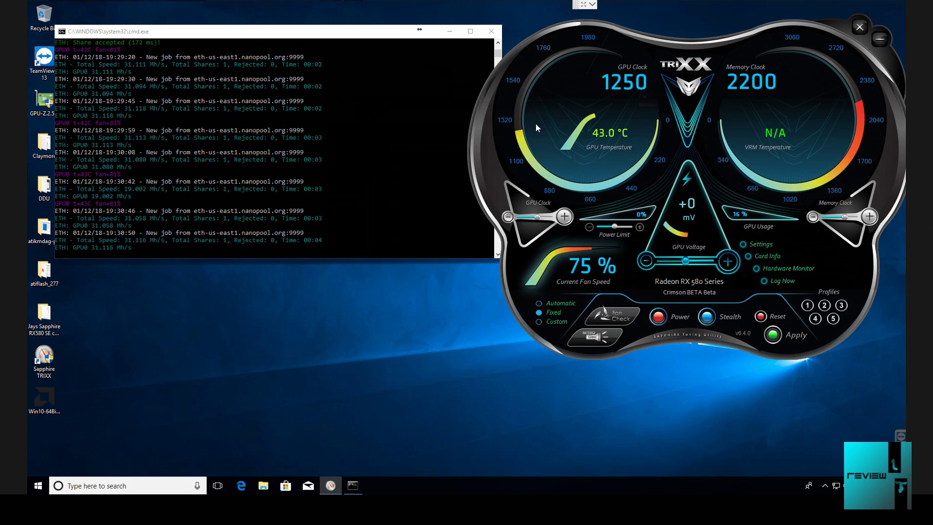
Minimize TRIXX and reposition the miner console on the desktop, clear of the desktop icons
left_click(882, 39)
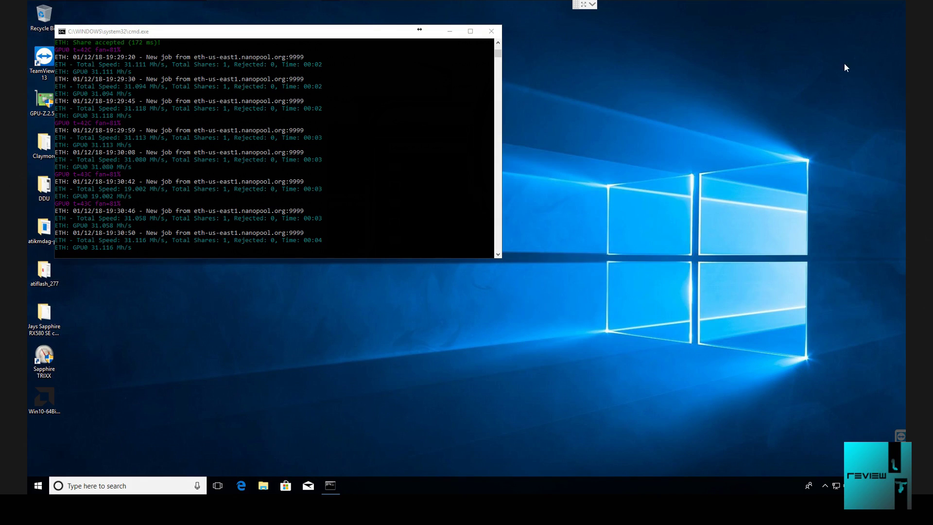
left_click_drag(208, 37, 434, 125)
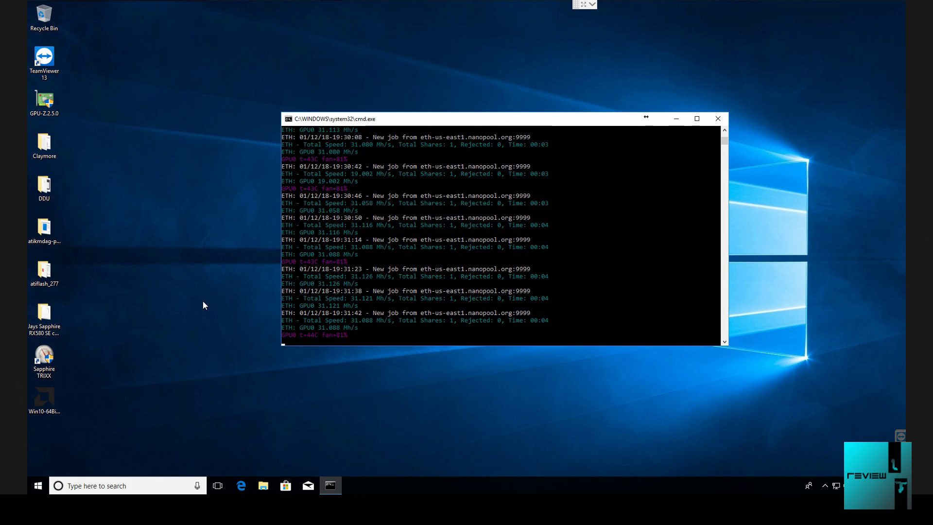
left_click_drag(410, 119, 279, 62)
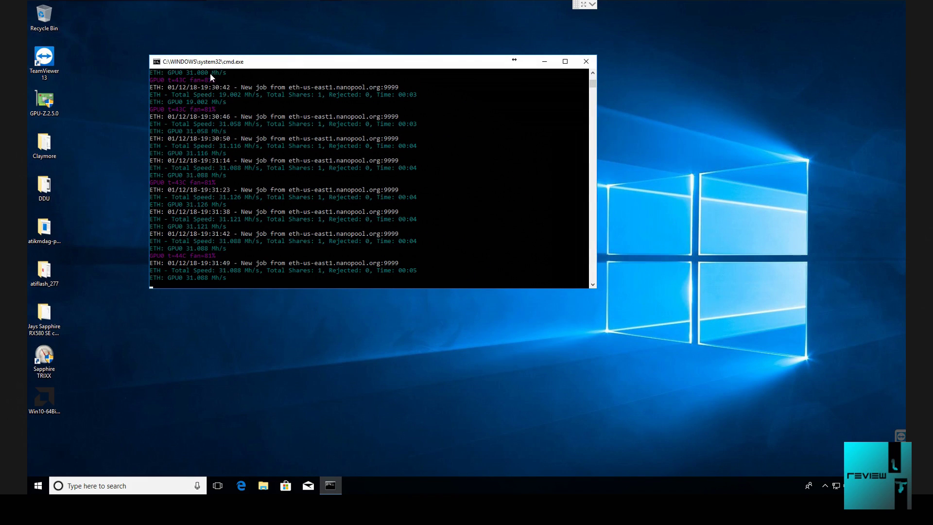